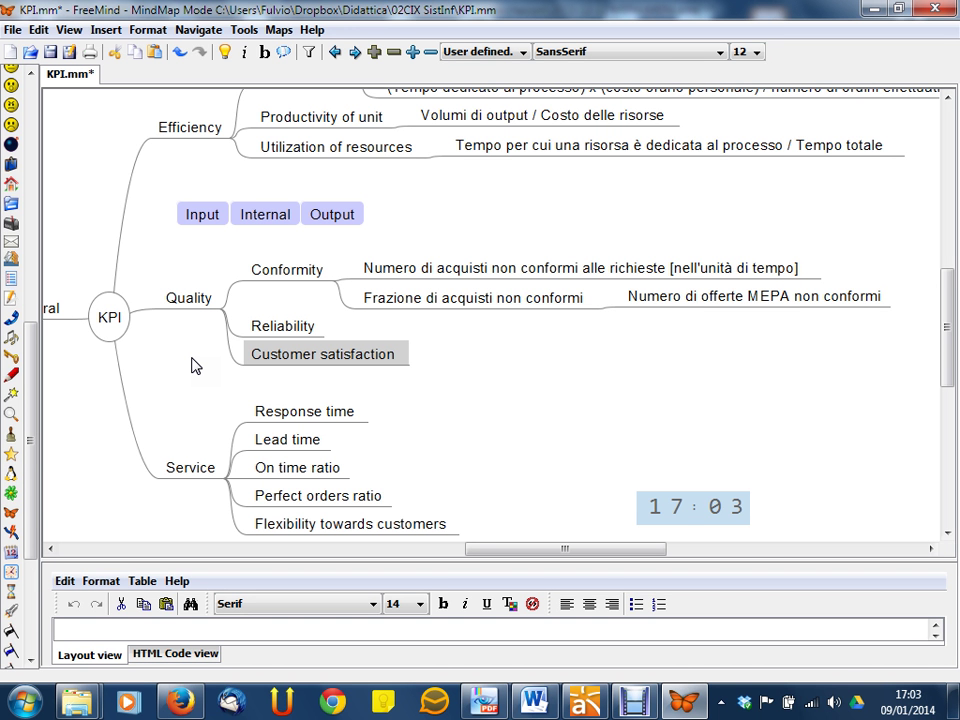
Add a child node to Customer satisfaction reading "% soddisfazione (domanda: si/no)"
key(Insert)
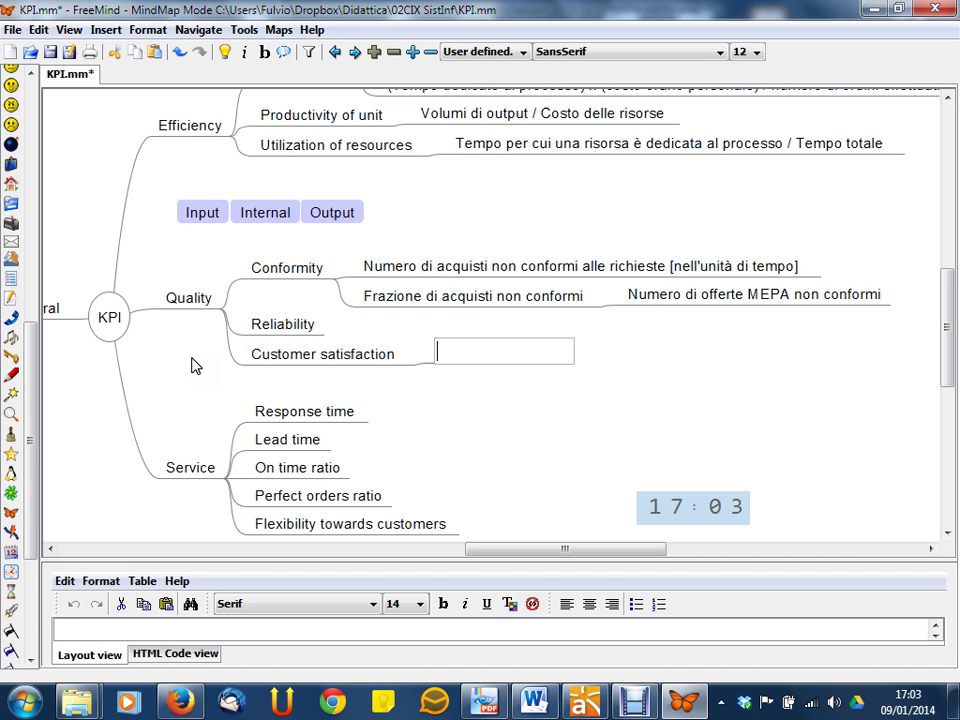
text(% soddisfa)
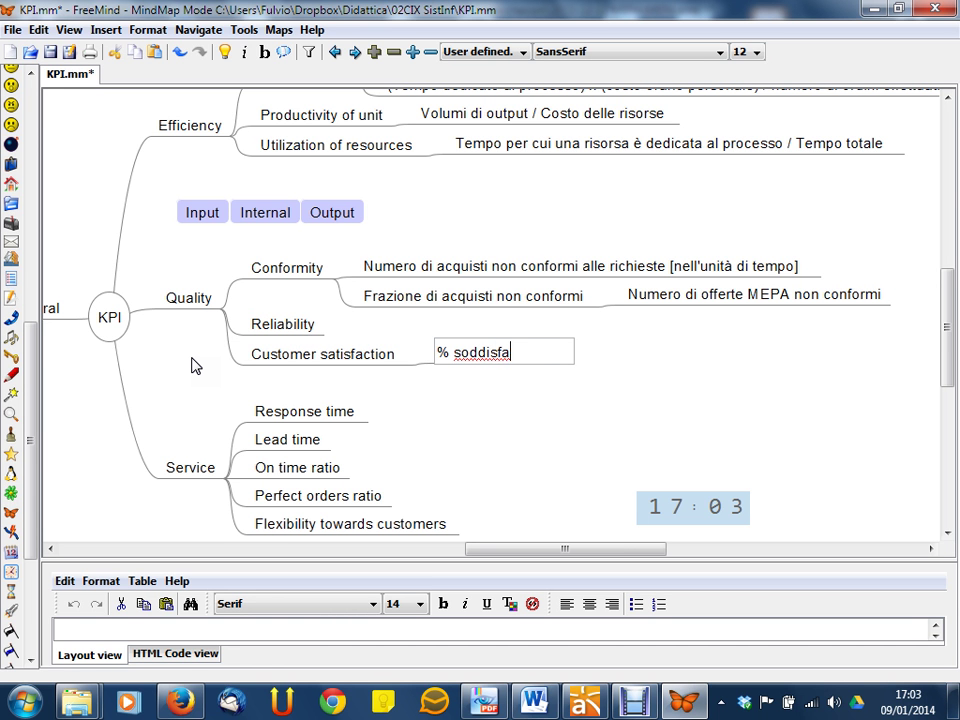
text(zione)
text(()
text(mandaç s)
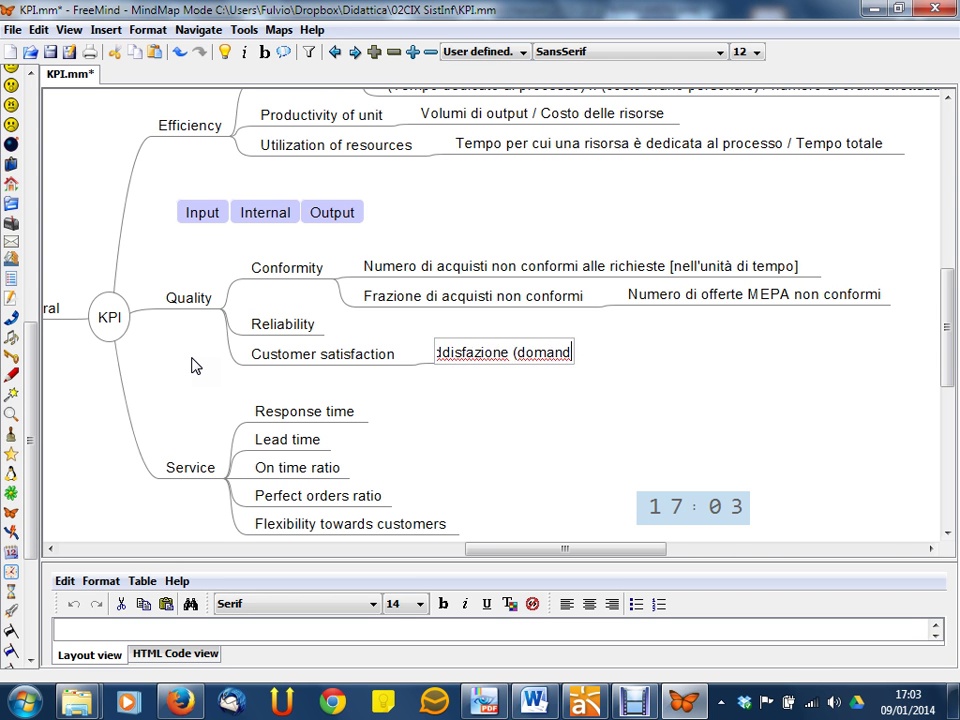
key(BackSpace)
key(BackSpace)
key(BackSpace)
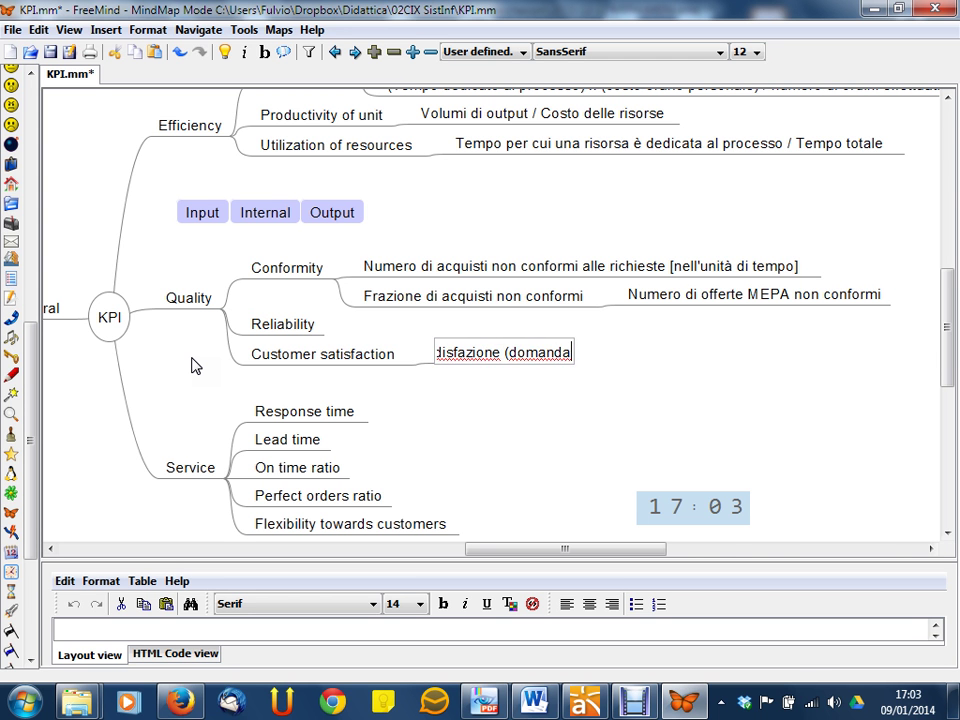
text(: si/no))
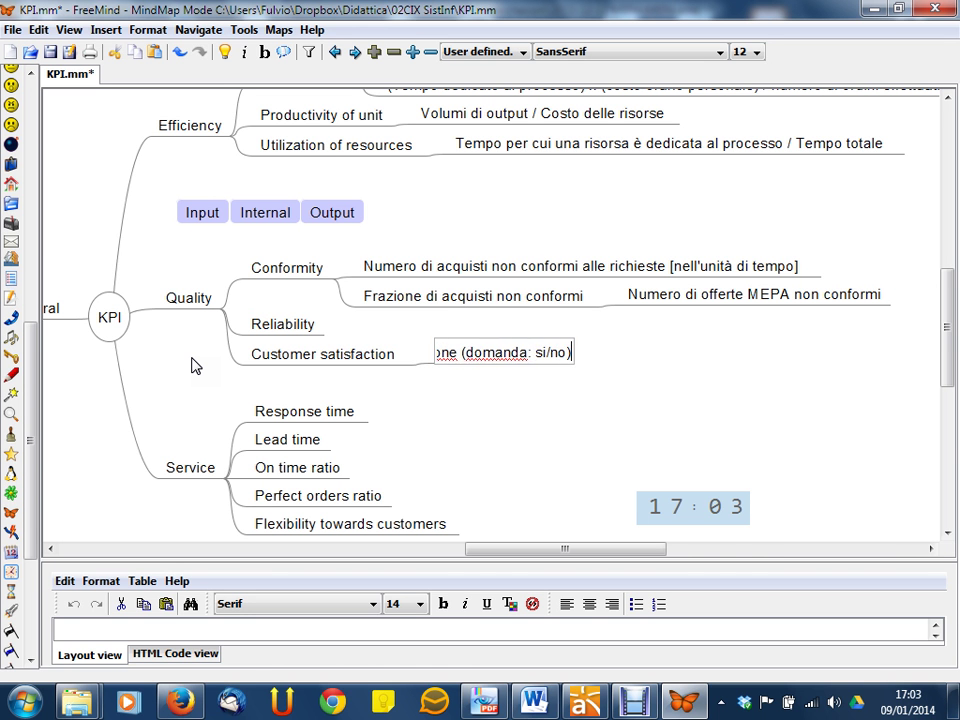
key(Return)
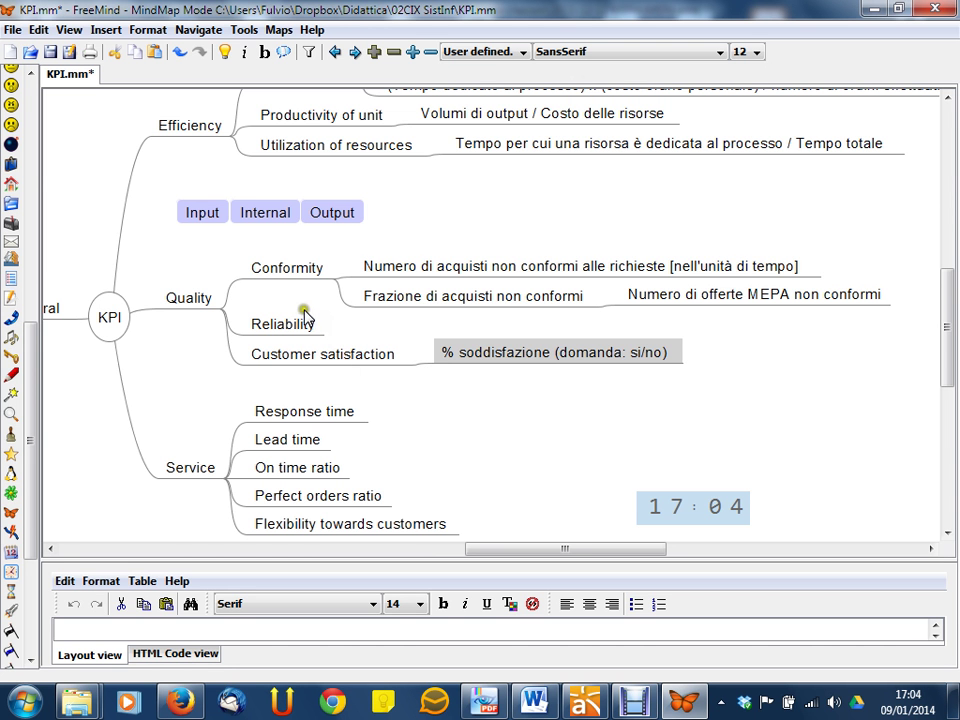
Examine the Customer satisfaction indicator and the child nodes of the Service branch
drag(306, 312, 377, 251)
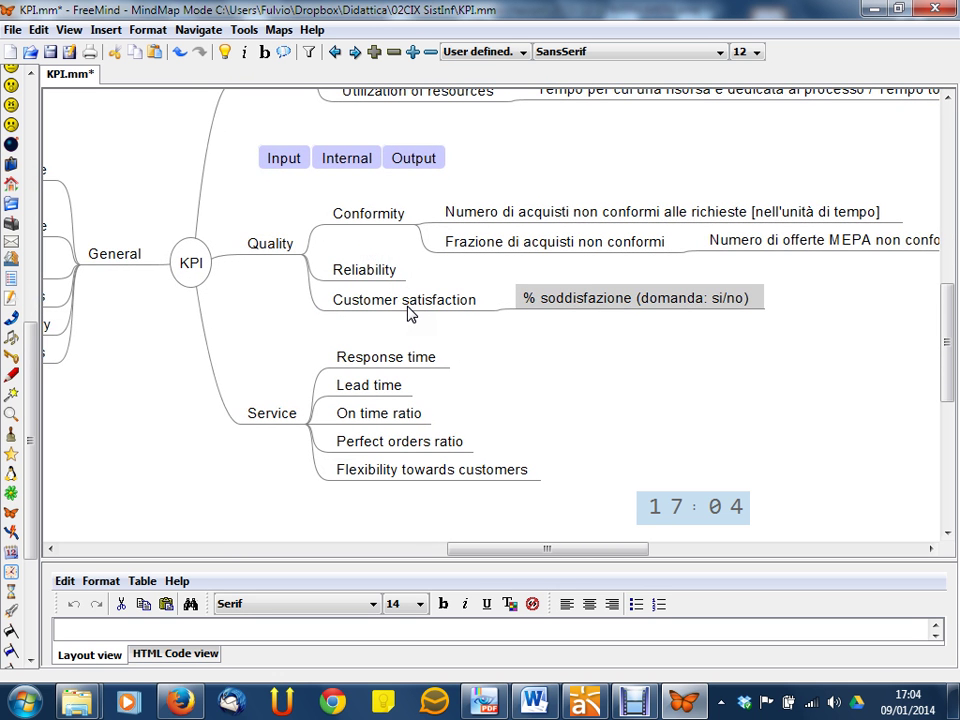
click(407, 303)
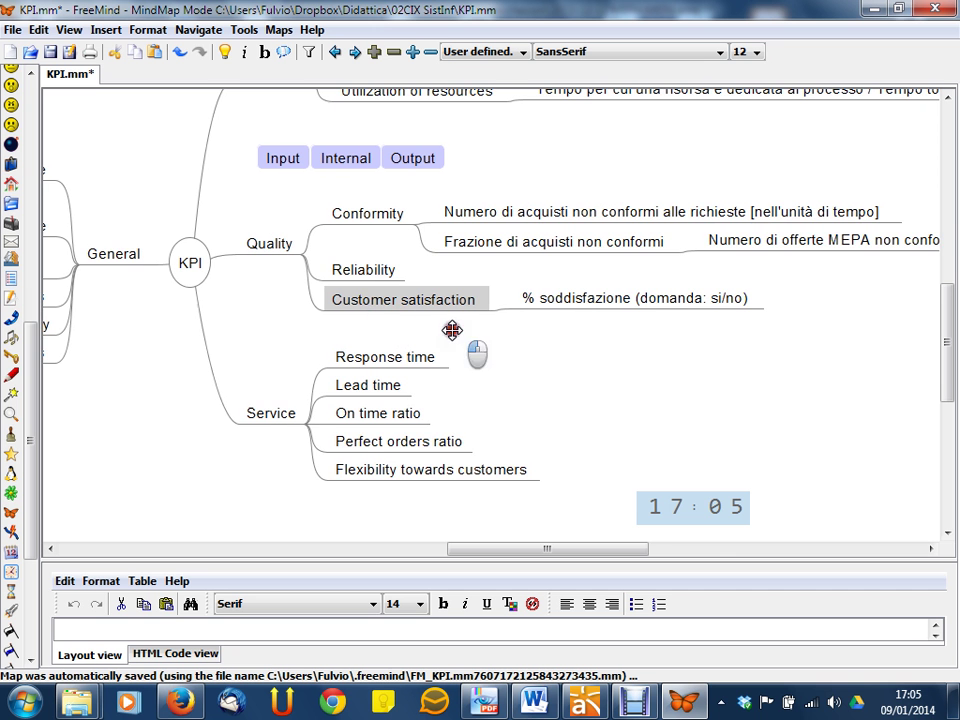
mouse_move(424, 311)
mouse_down()
mouse_move(527, 343)
mouse_move(596, 320)
mouse_move(525, 334)
mouse_move(525, 315)
mouse_up()
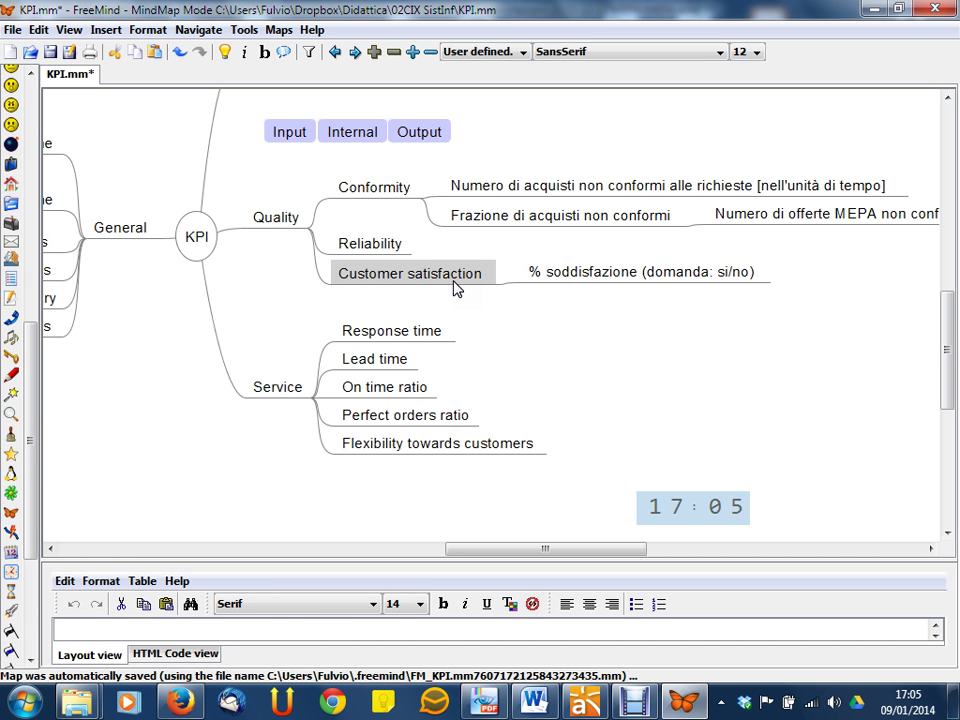
click(484, 263)
drag(517, 368, 618, 322)
click(337, 333)
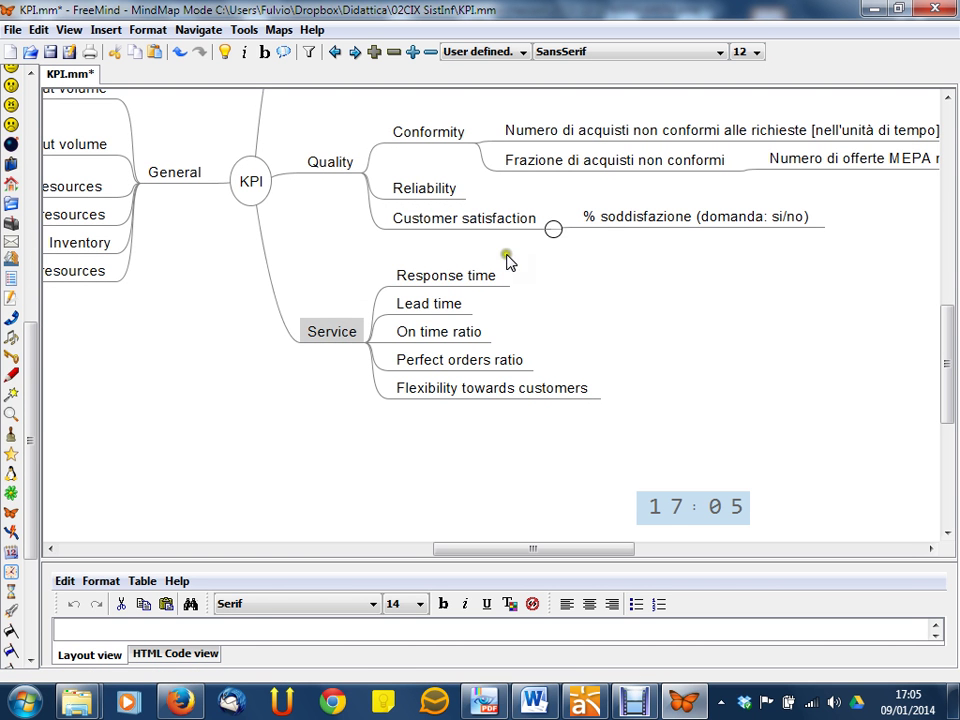
click(424, 280)
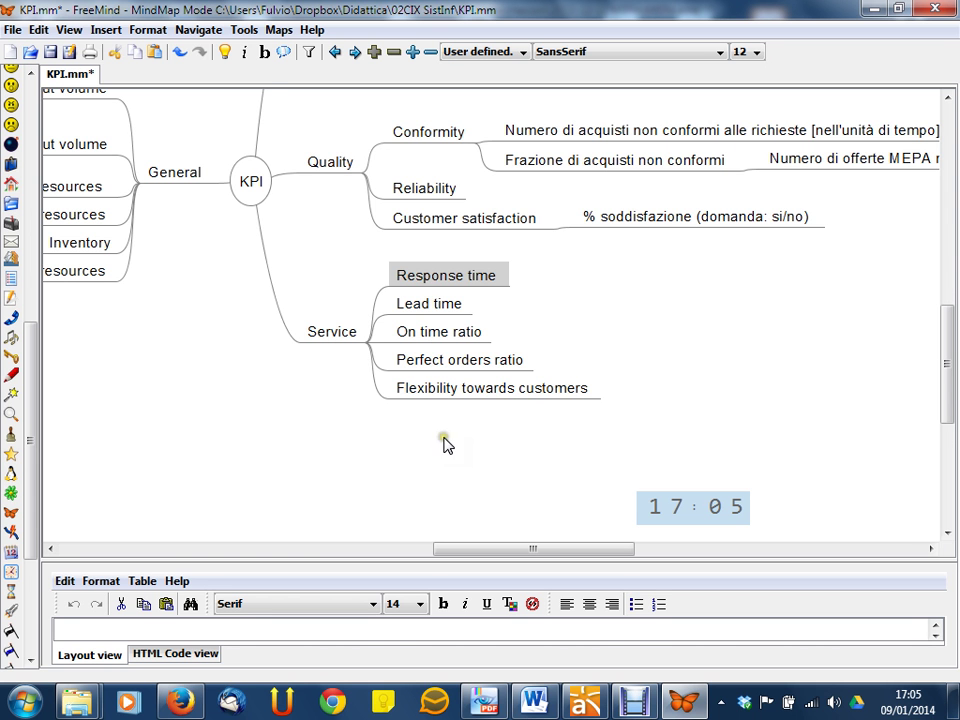
click(336, 331)
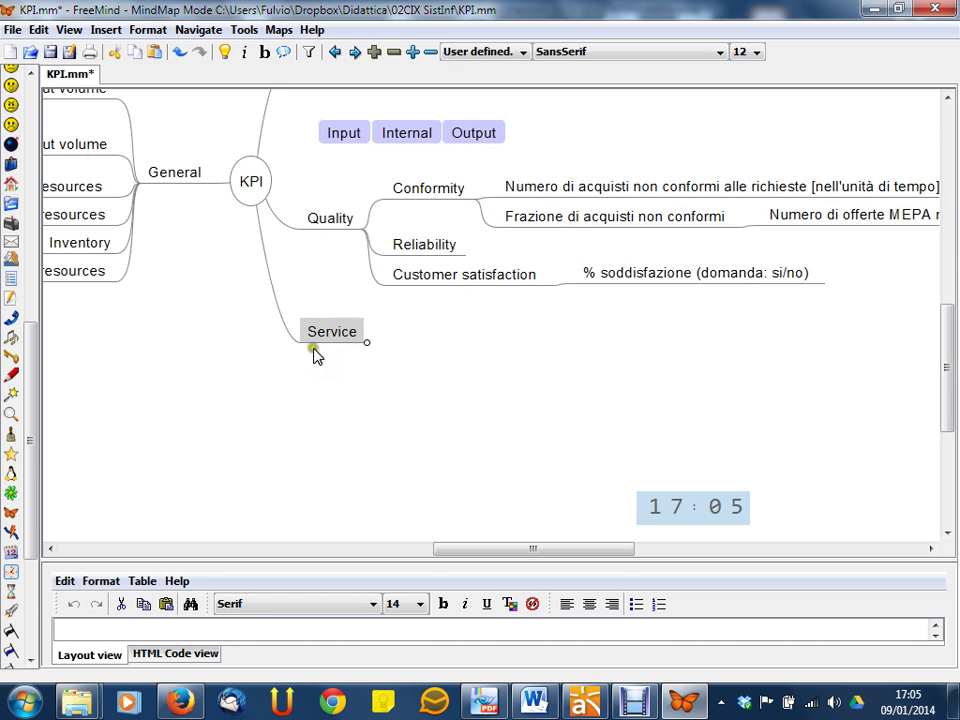
click(318, 334)
click(572, 450)
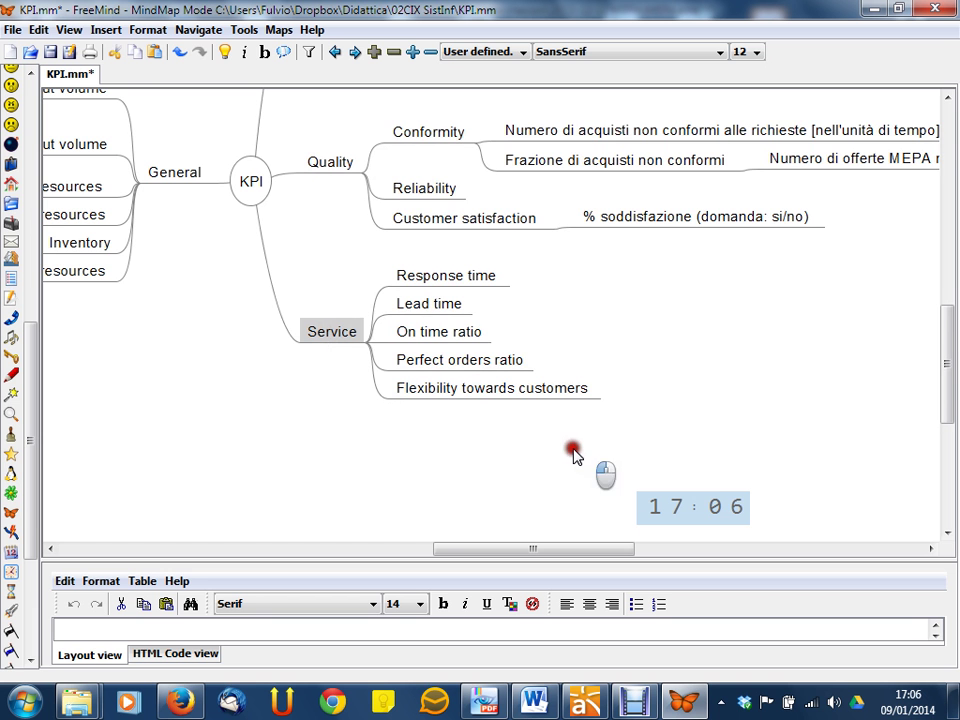
drag(565, 270, 570, 298)
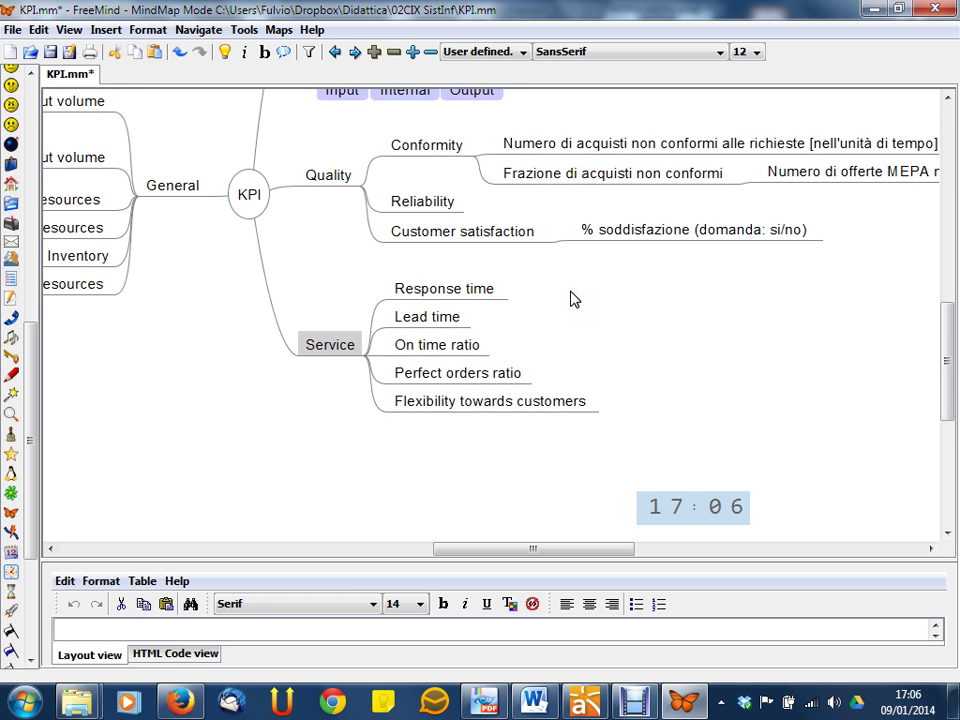
Add a child node to Response time reading "Numero di giorni (media, max, ...) tra la richiesta di acquisto e l'emissione dell'ordine"
click(454, 287)
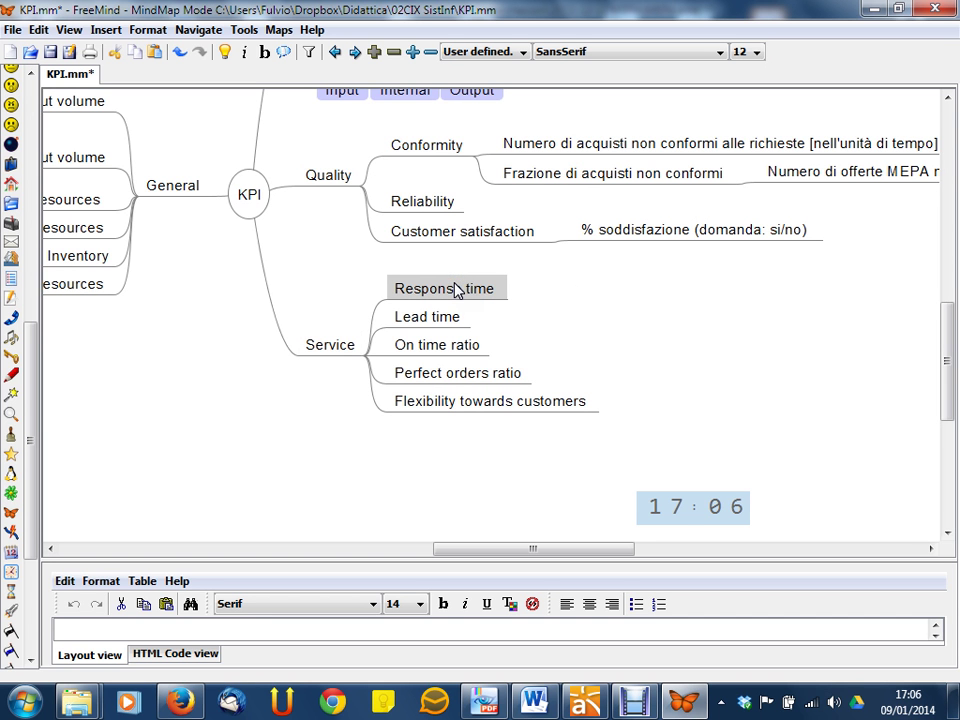
click(632, 298)
key(Insert)
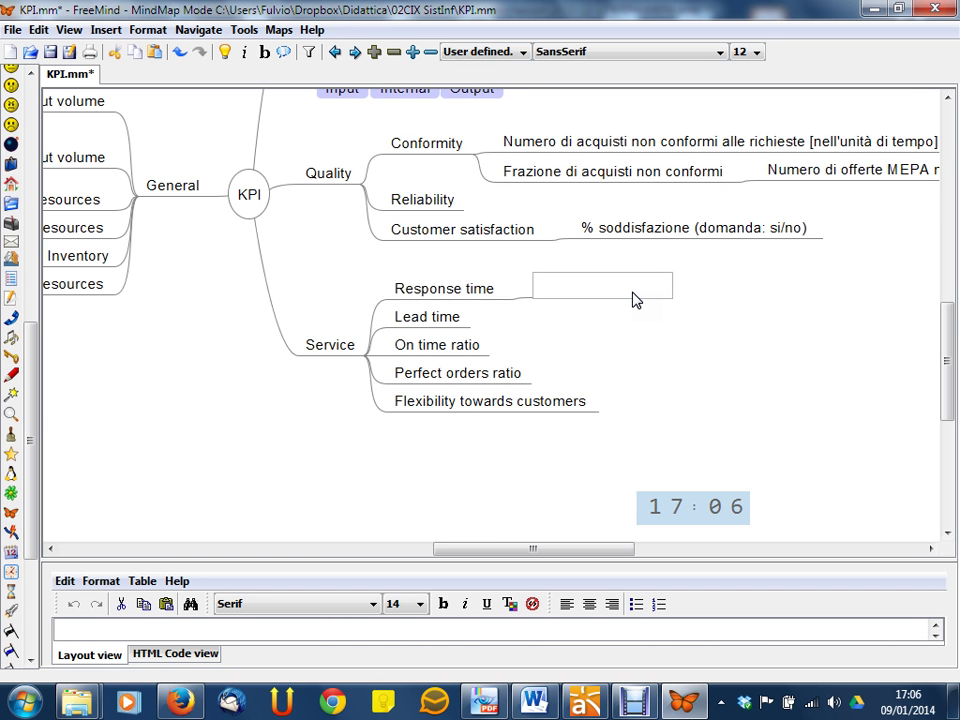
text(Numero di giorni (me)
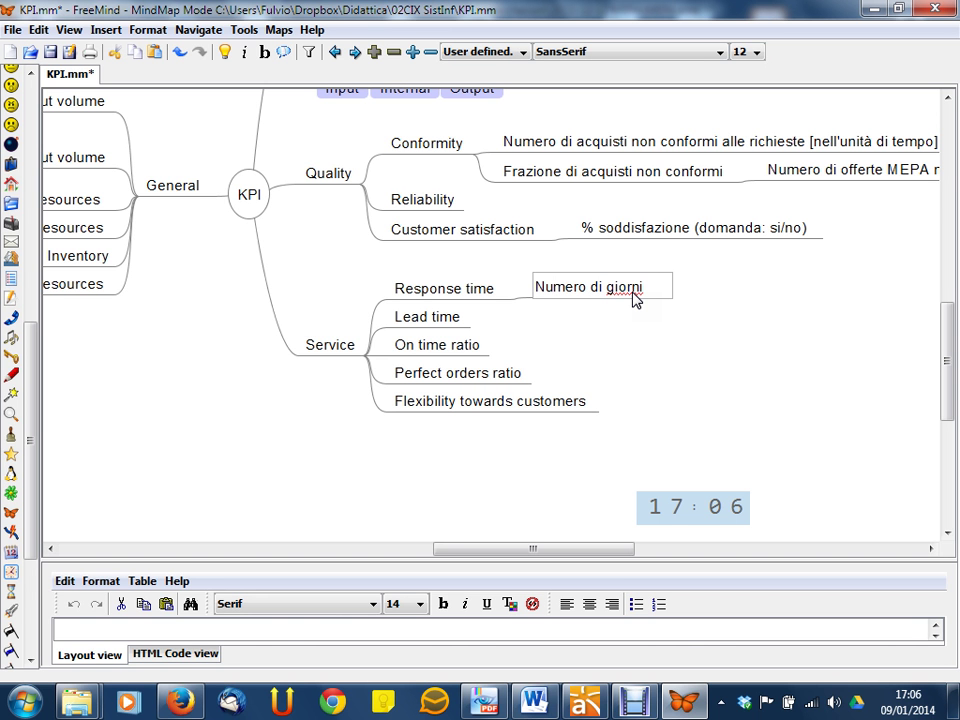
text(dia, )
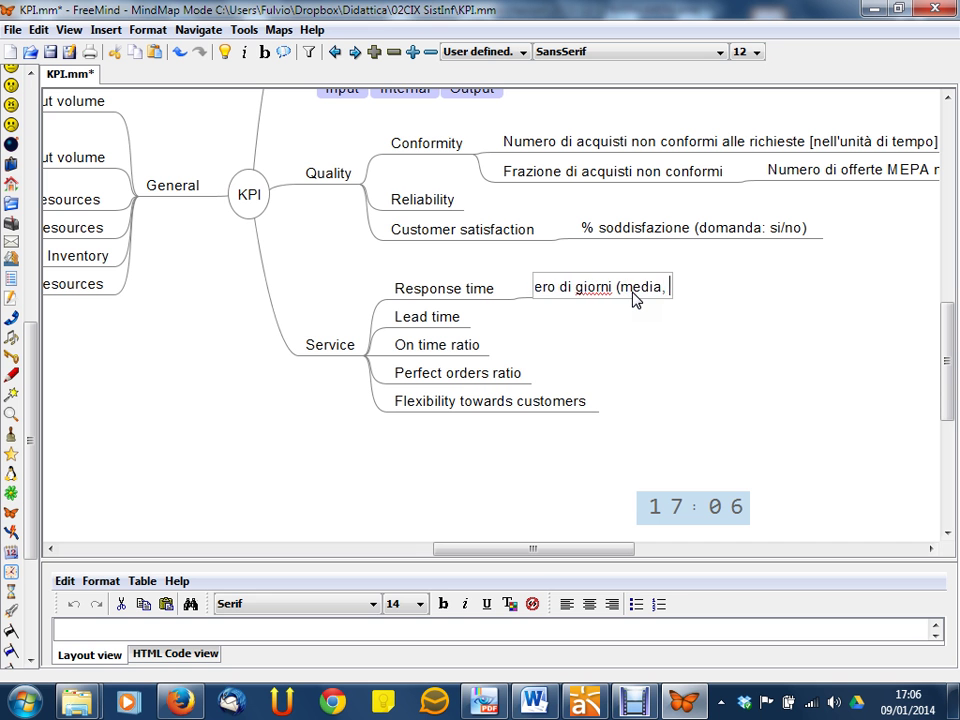
text(max, ...))
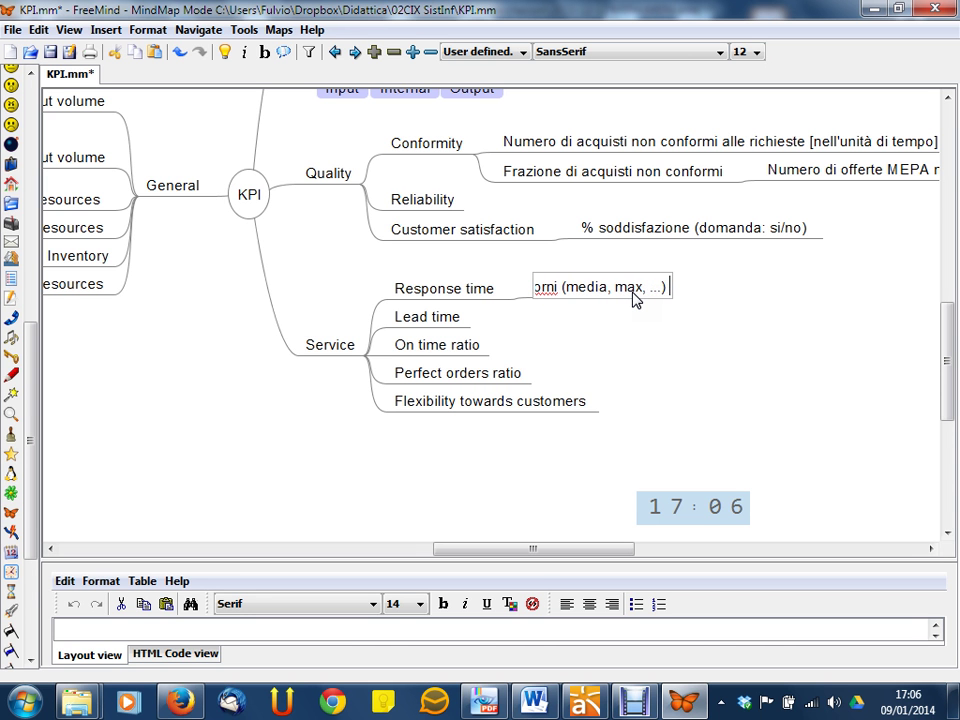
text( tra)
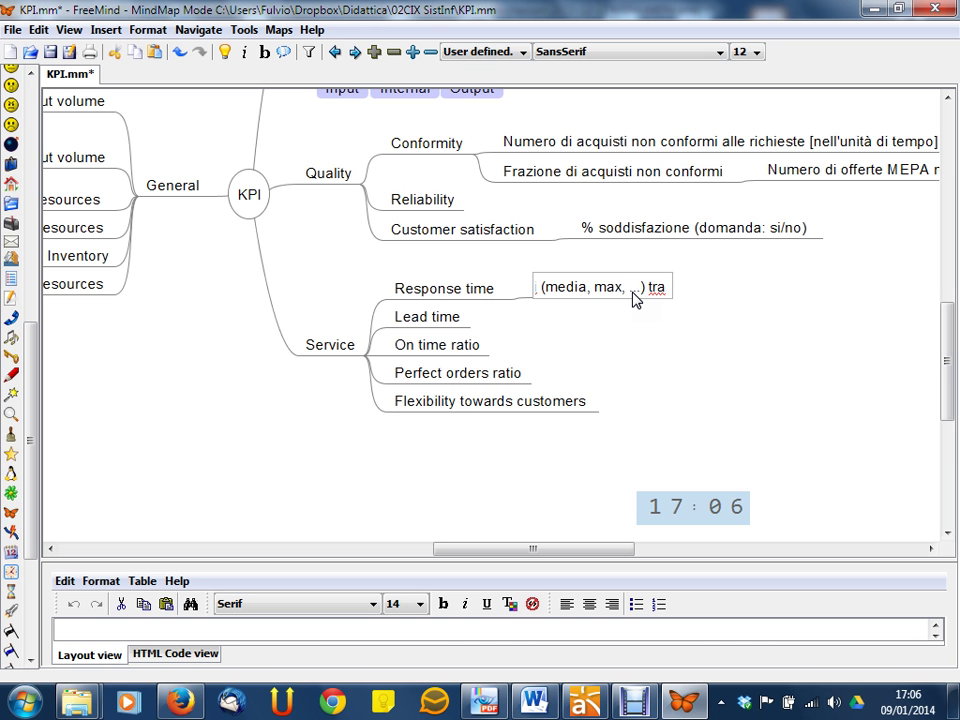
text( la ri)
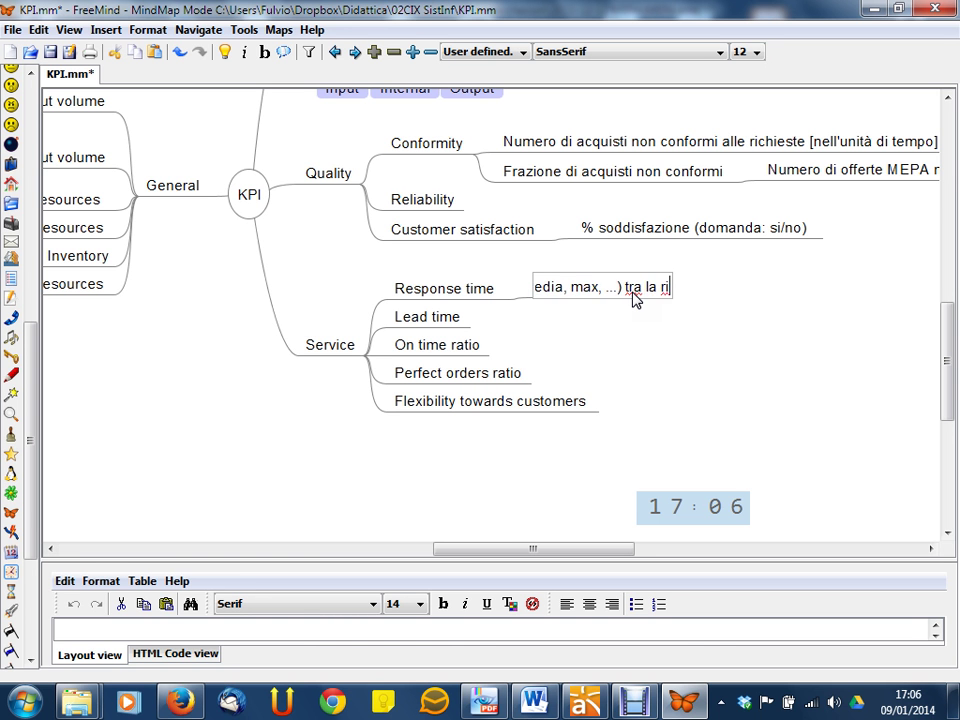
text(chiesta di aq)
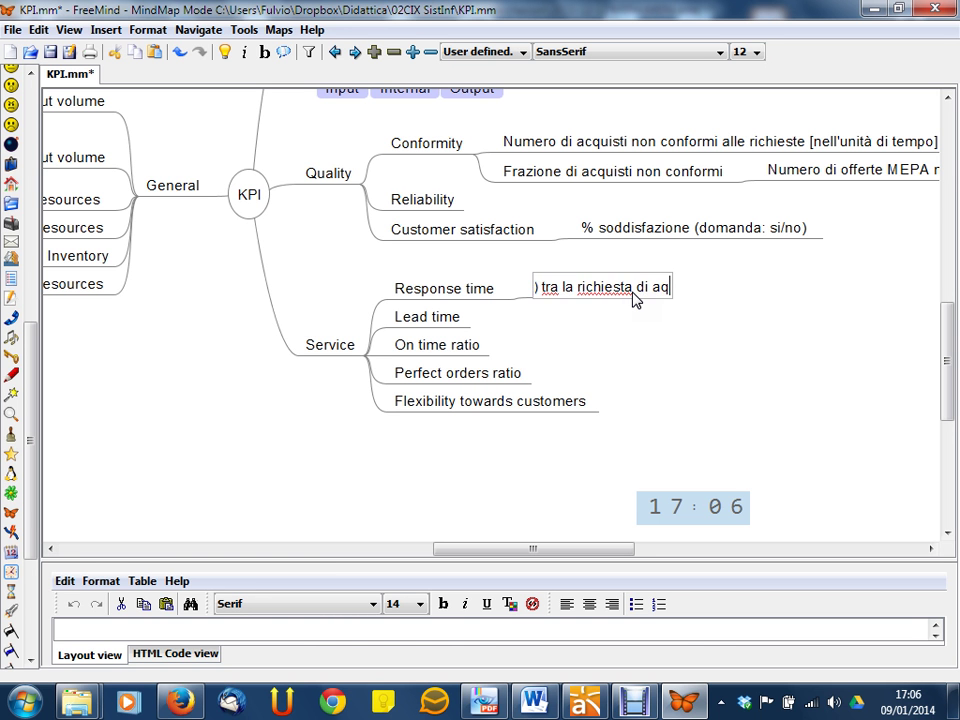
key(BackSpace)
text(cqui)
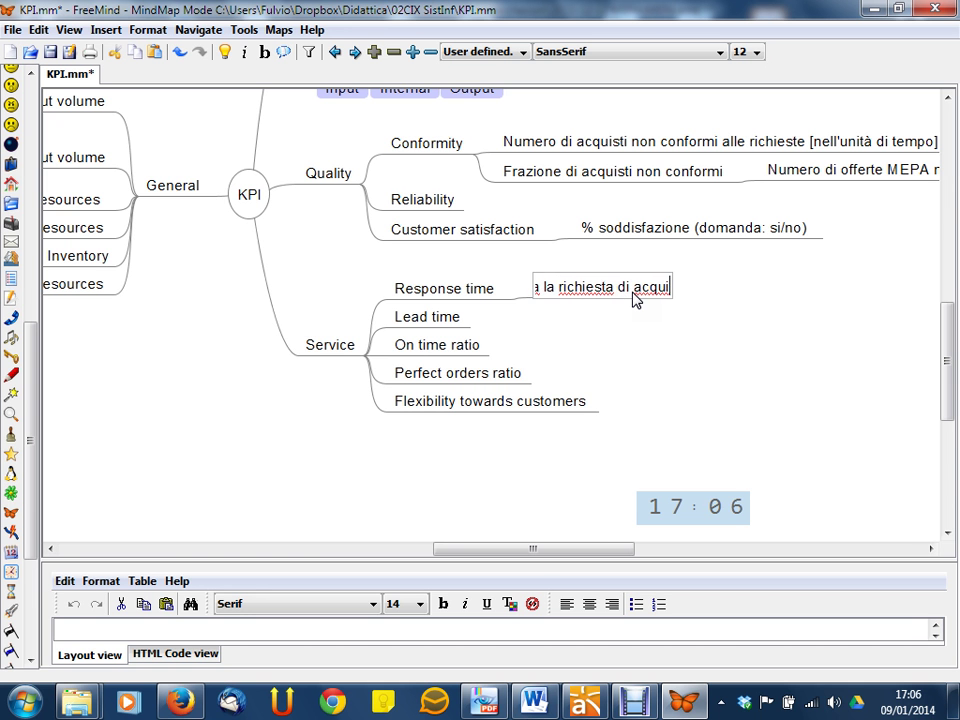
text(sto e l'e)
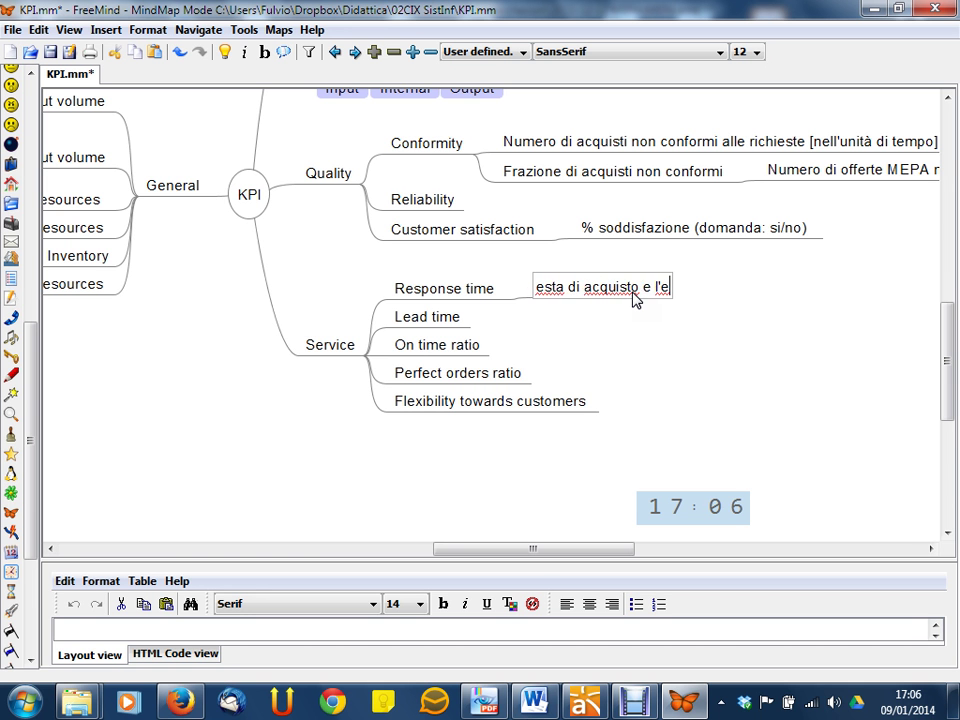
text(missione)
text('o)
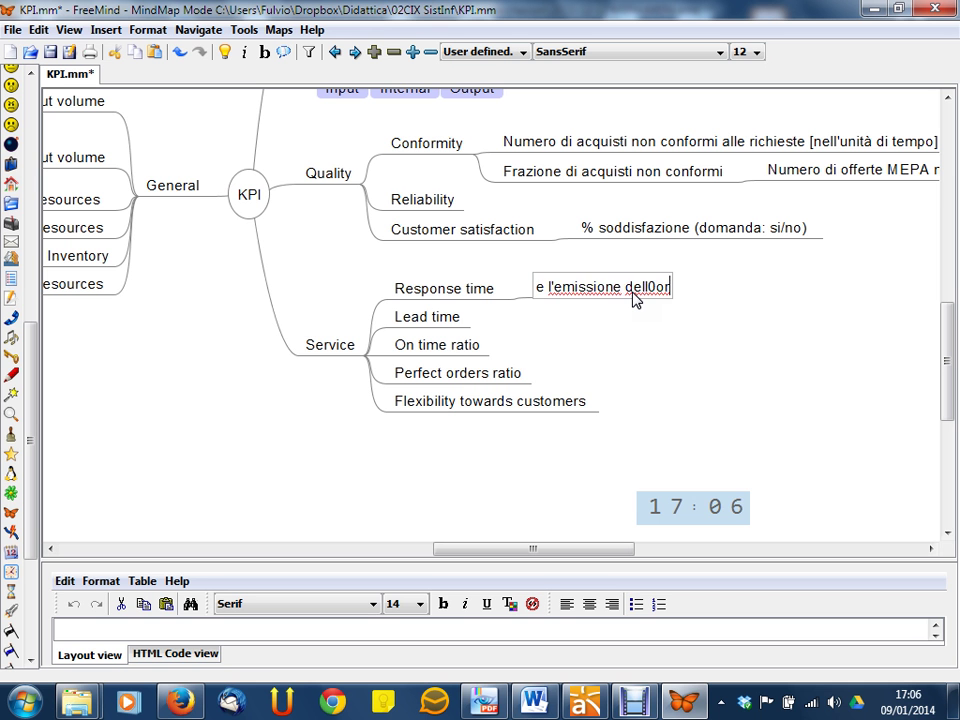
key(BackSpace)
text(or)
key(Return)
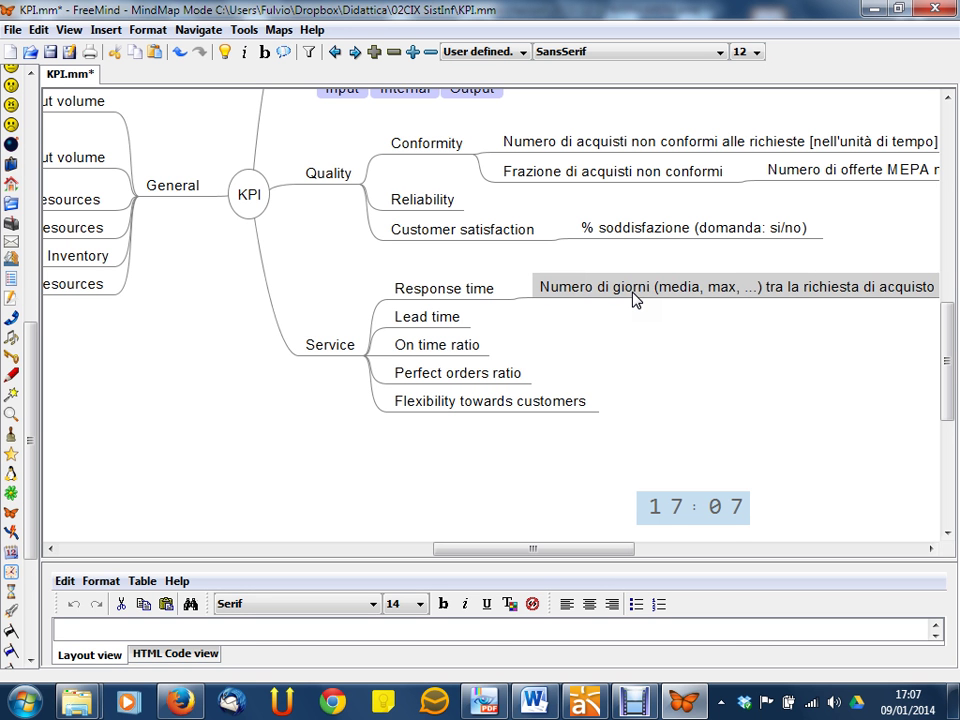
Add a child node to On time ratio reading "Response time / Obiettivo"
drag(547, 548, 659, 549)
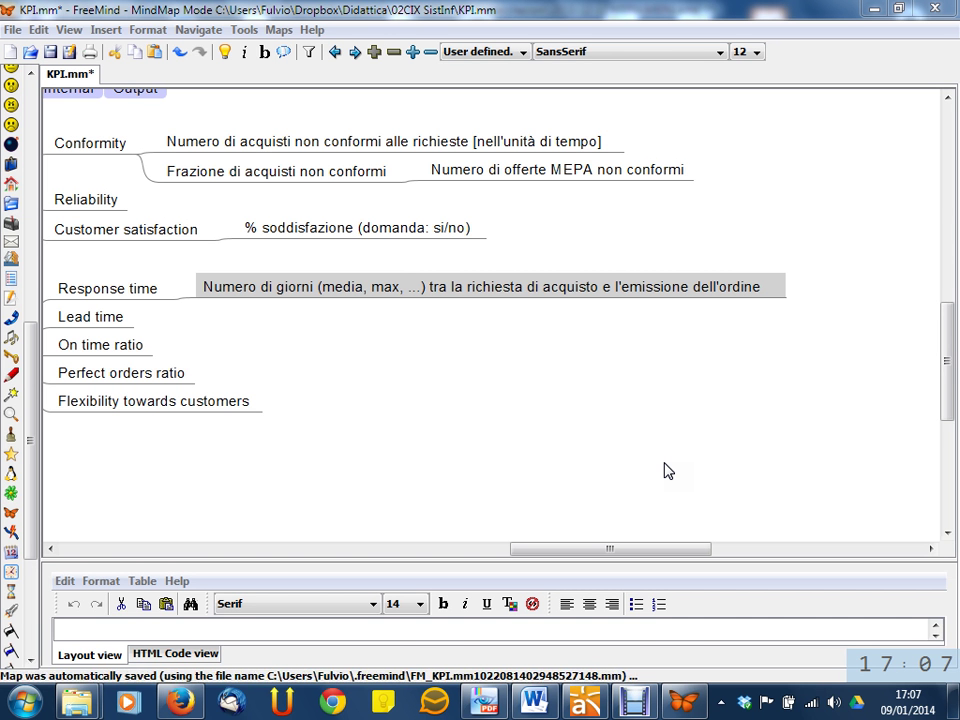
click(135, 347)
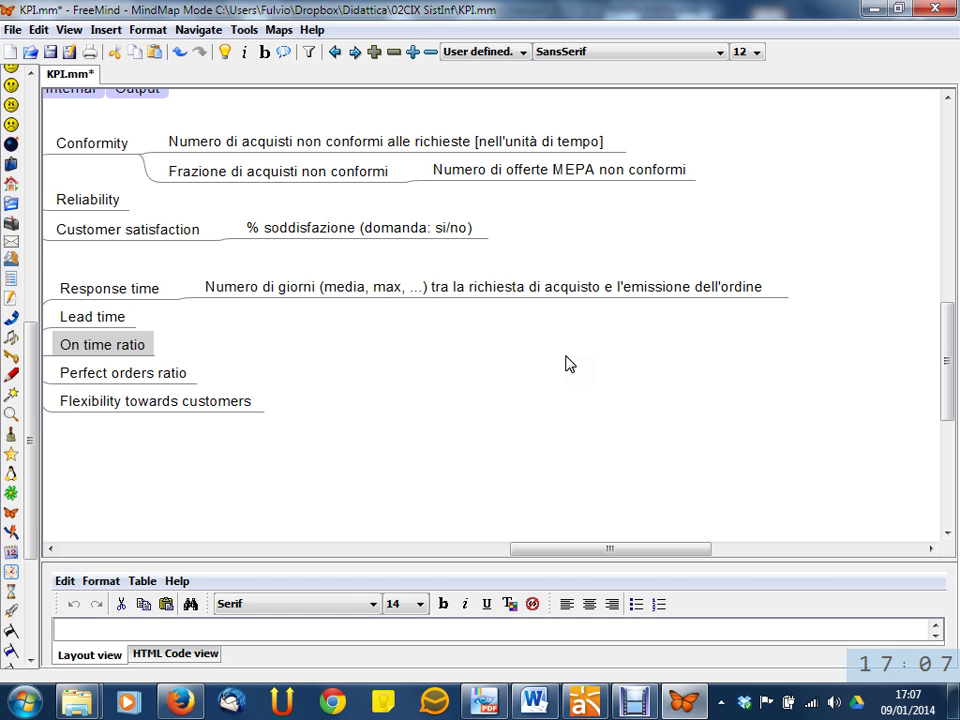
key(Insert)
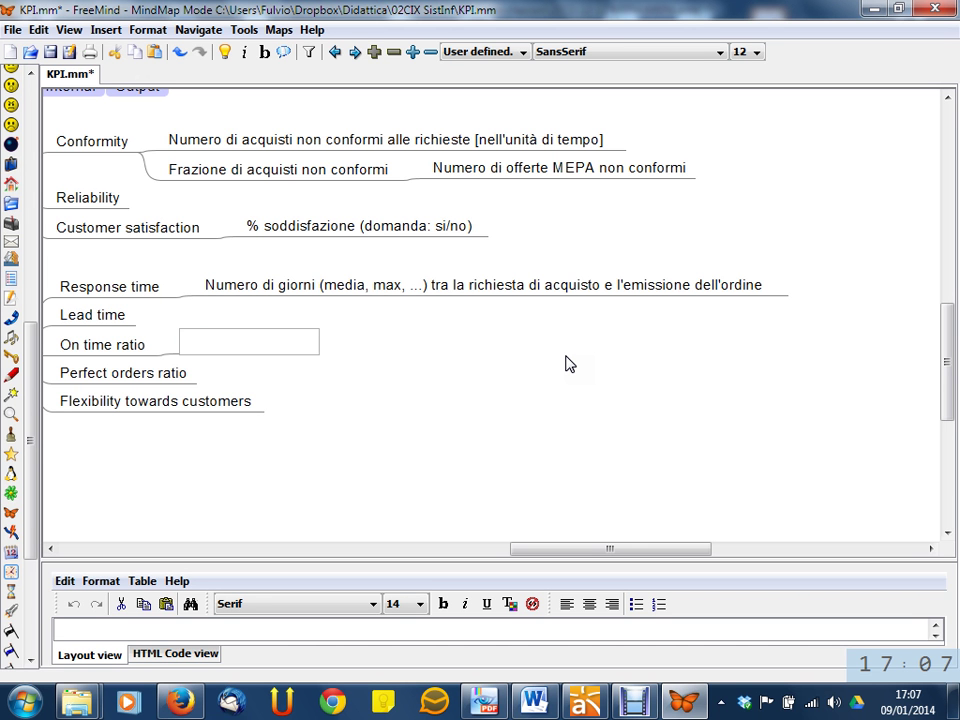
text(Response time /)
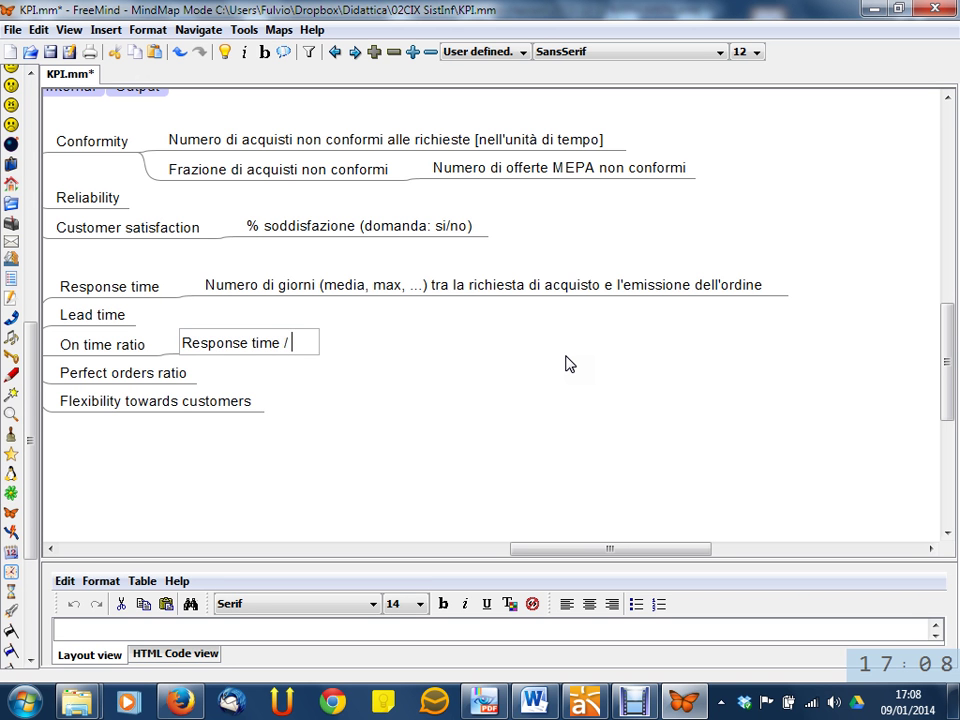
text( Obiettivo)
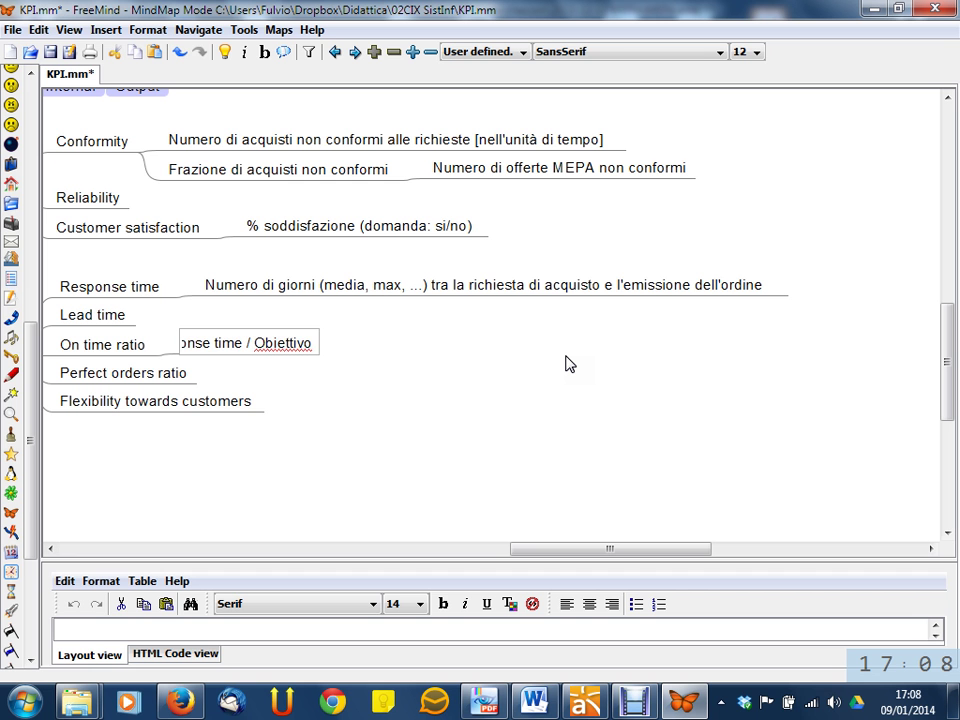
key(Return)
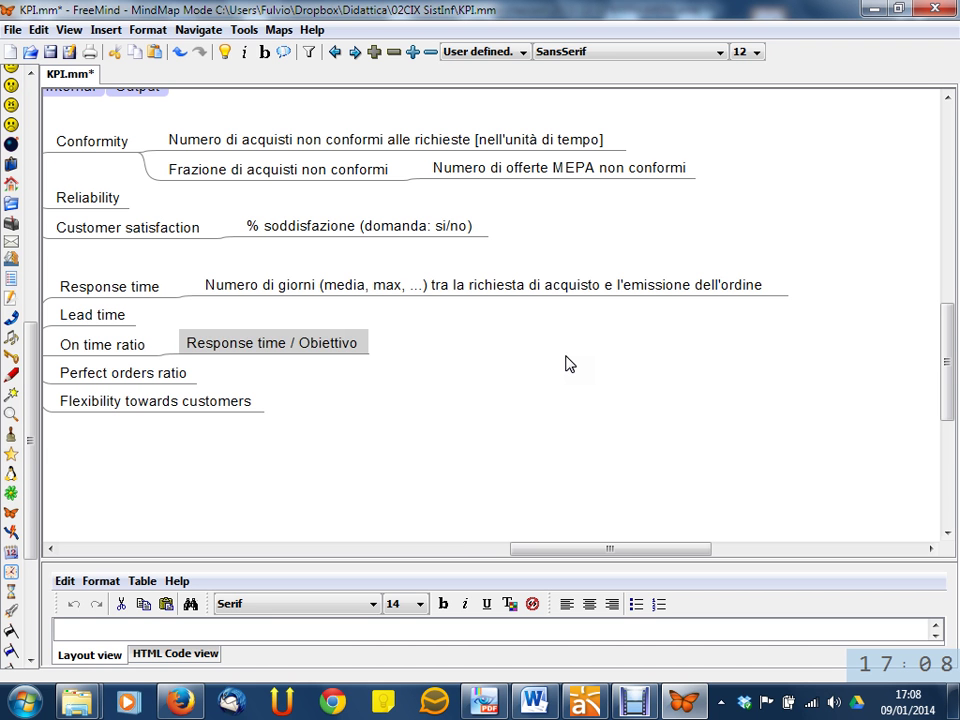
Replace the text of On time ratio's child node with "Numero di acquisti espletati in Response time < Obiettivo / N. acquisti totali"
double_click(216, 343)
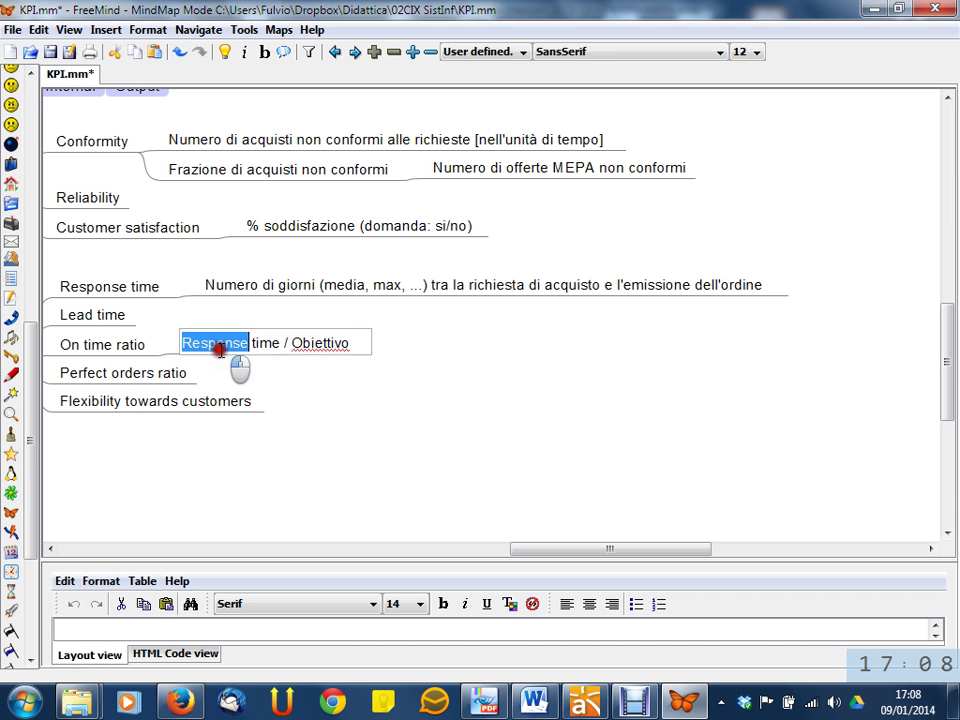
click(182, 343)
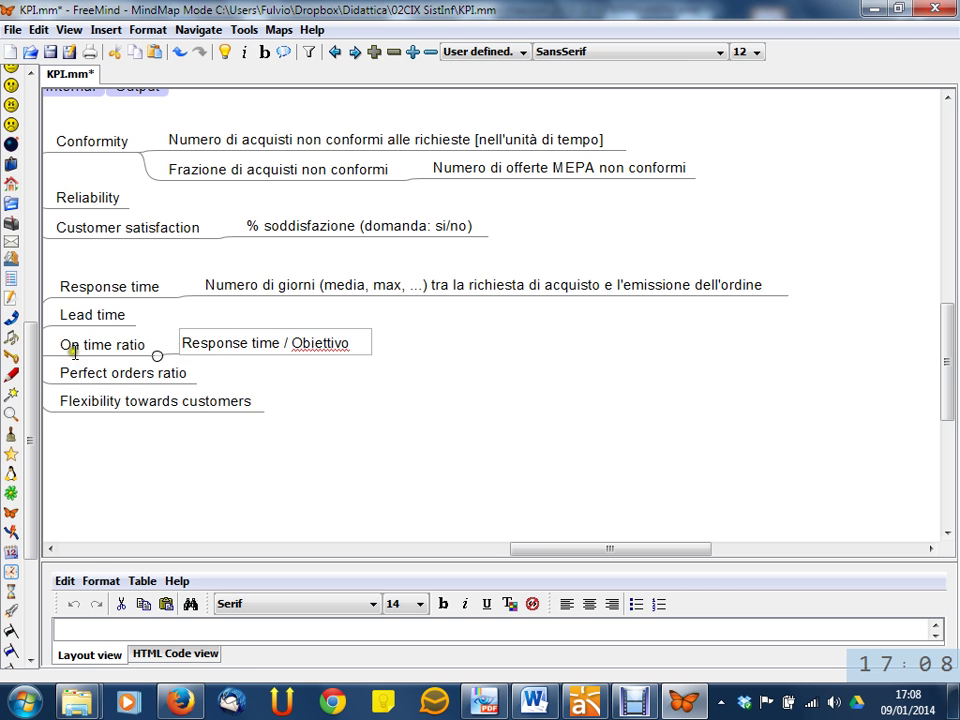
drag(281, 343, 365, 343)
key(ctrl+a)
key(BackSpace)
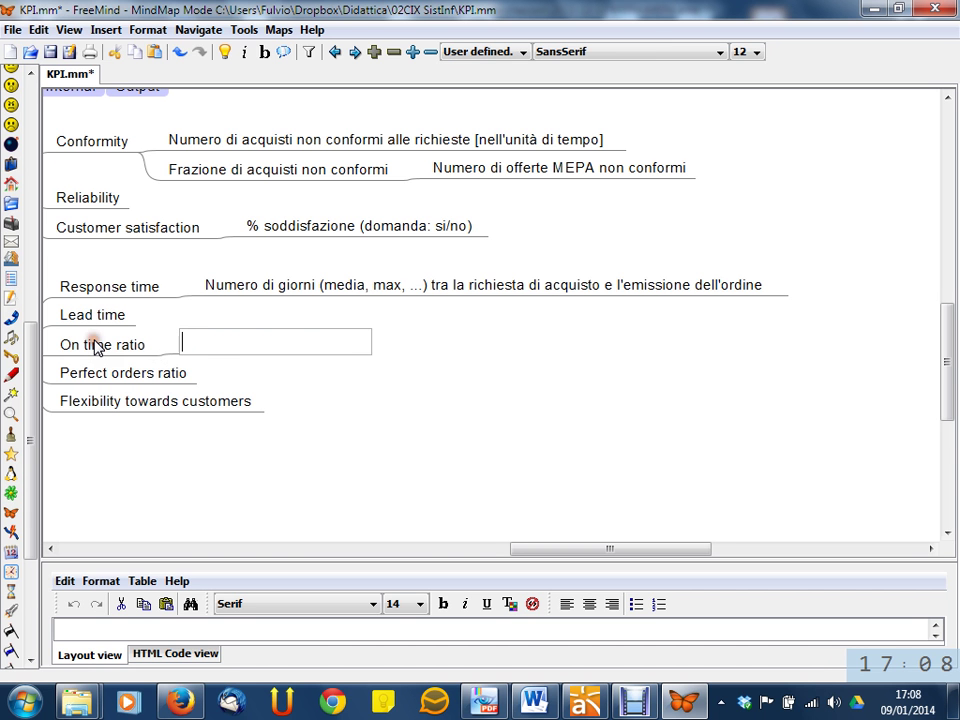
text(nu)
key(BackSpace)
key(BackSpace)
text(Numero di )
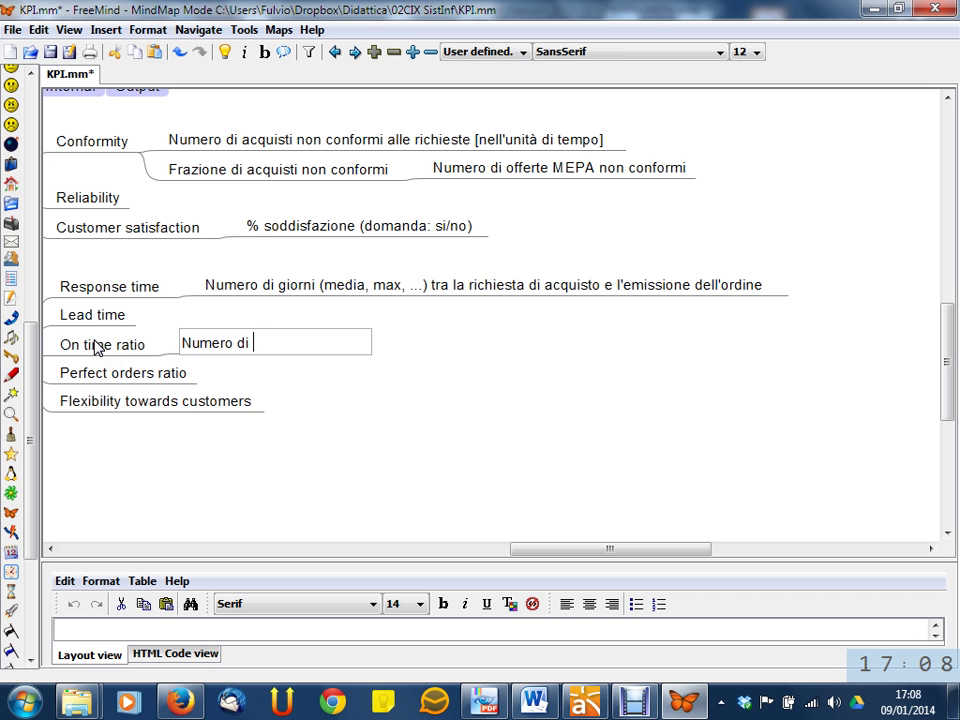
text(acqsu)
key(BackSpace)
key(BackSpace)
text(uisti)
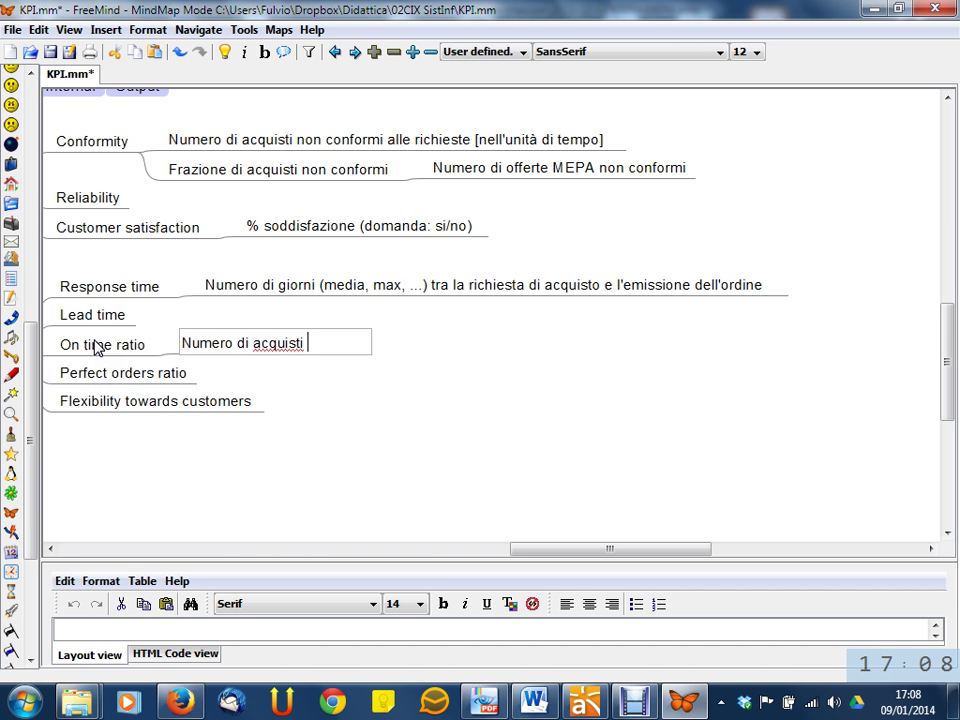
text( espe)
key(BackSpace)
text(letat)
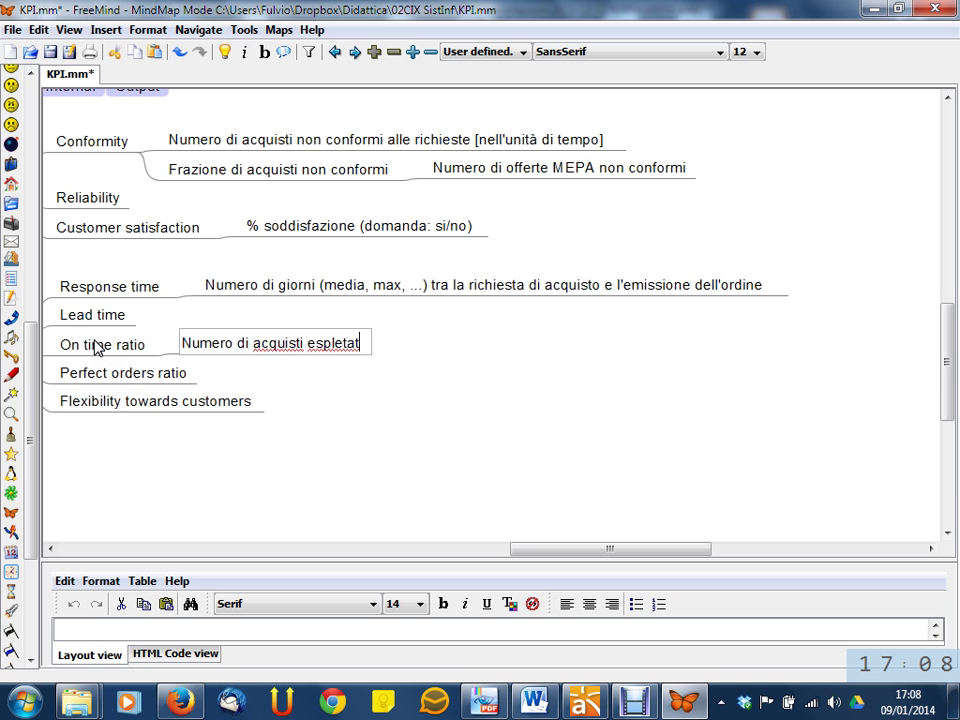
text(i in Rsp)
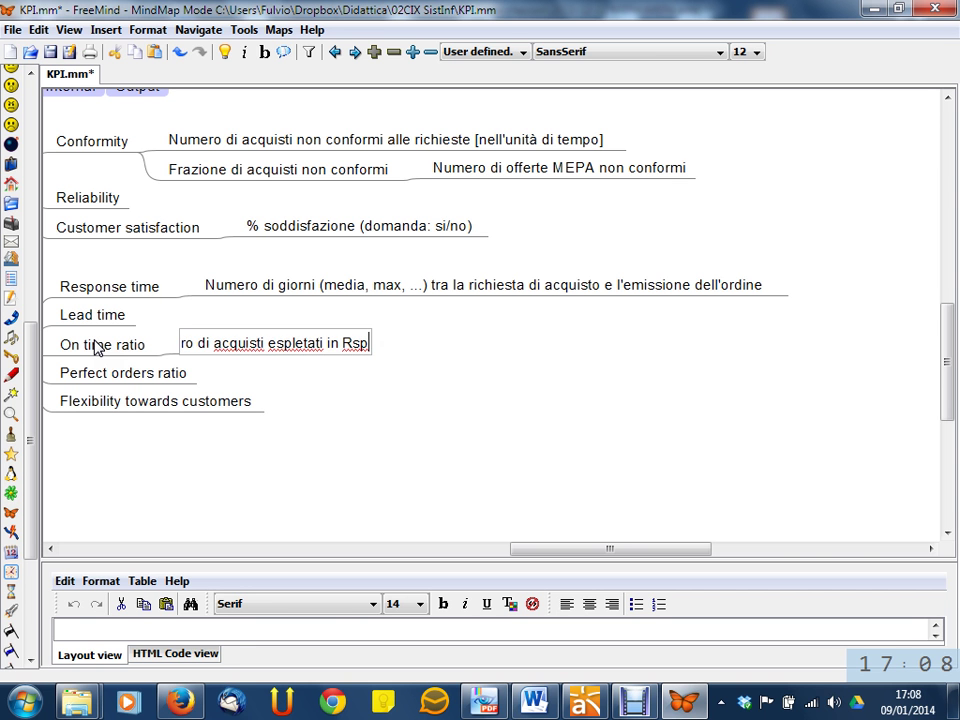
key(BackSpace)
key(BackSpace)
text(esponse)
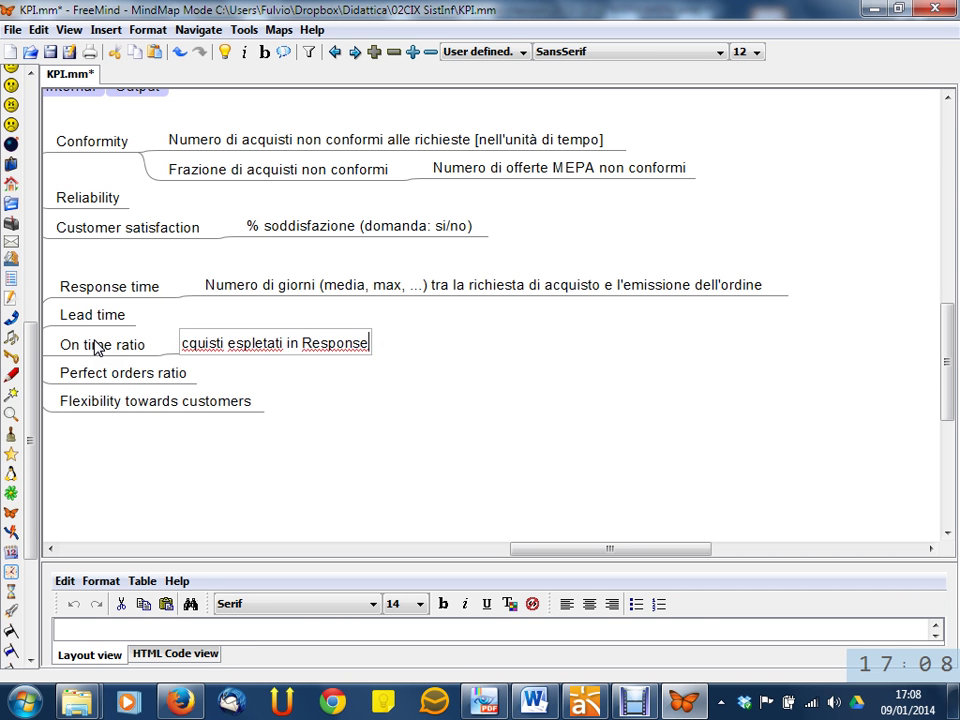
text( time < )
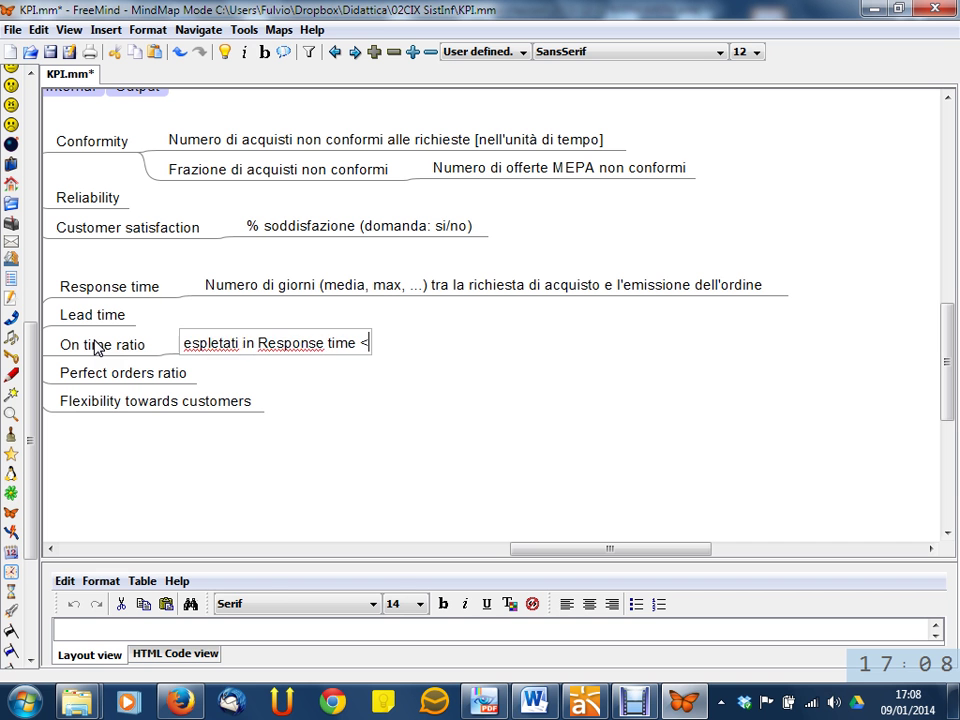
text(Obiettivo )
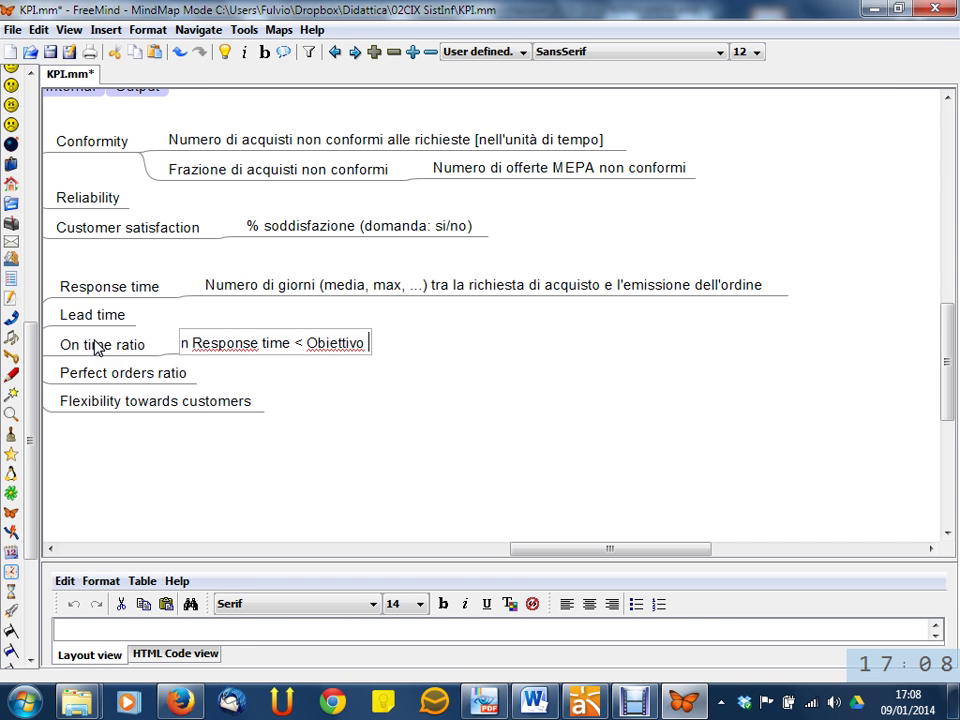
text(/ N. )
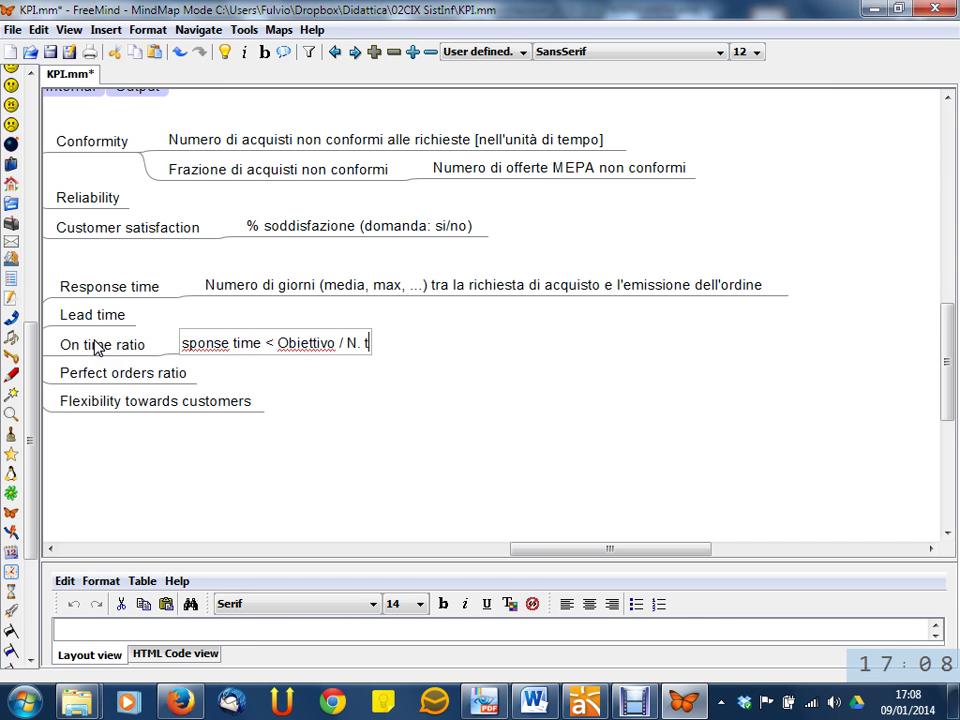
text(acqui)
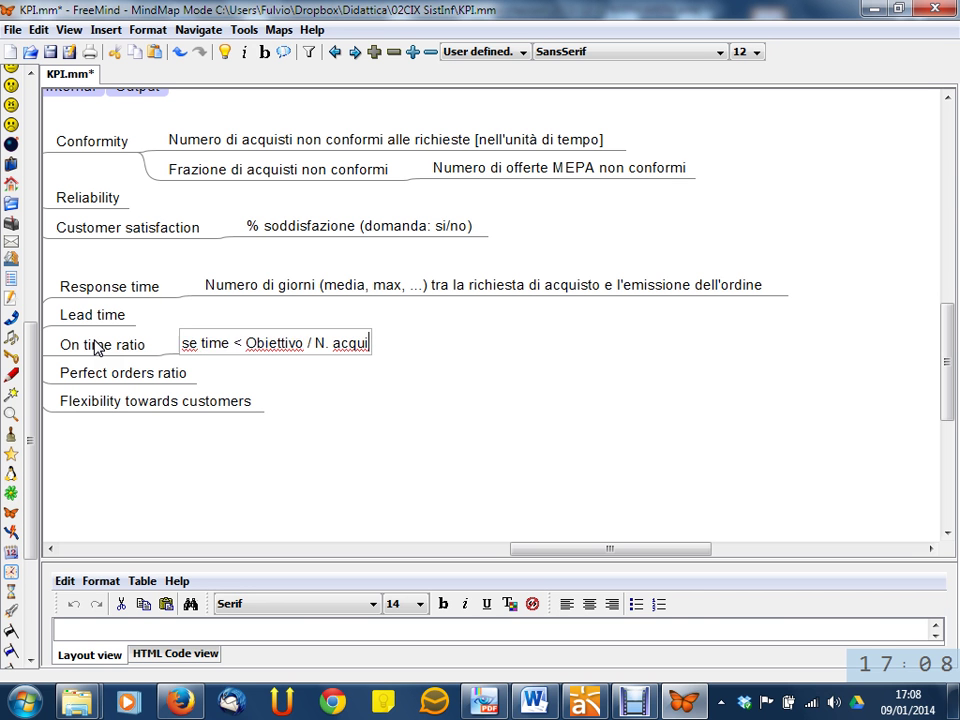
text(sti totali)
key(Return)
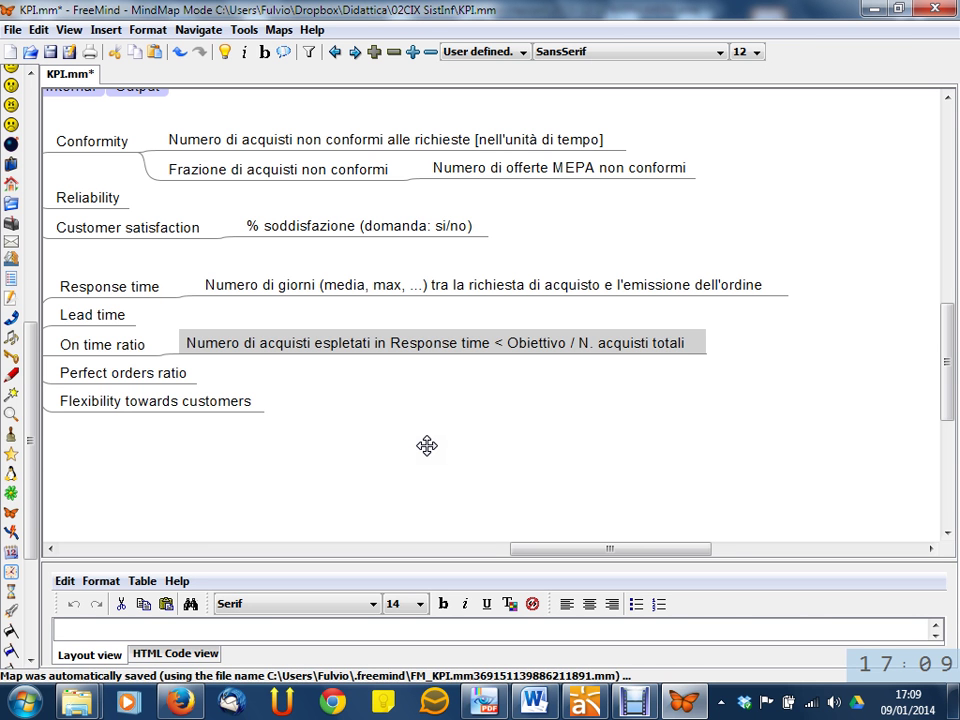
double_click(536, 345)
double_click(536, 345)
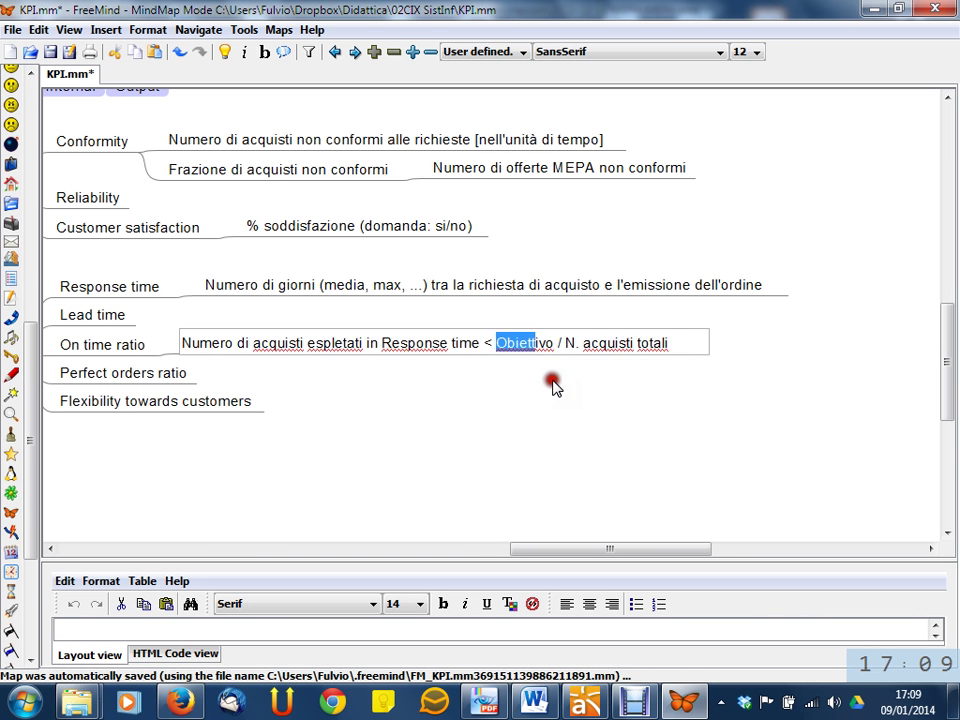
click(535, 342)
double_click(536, 342)
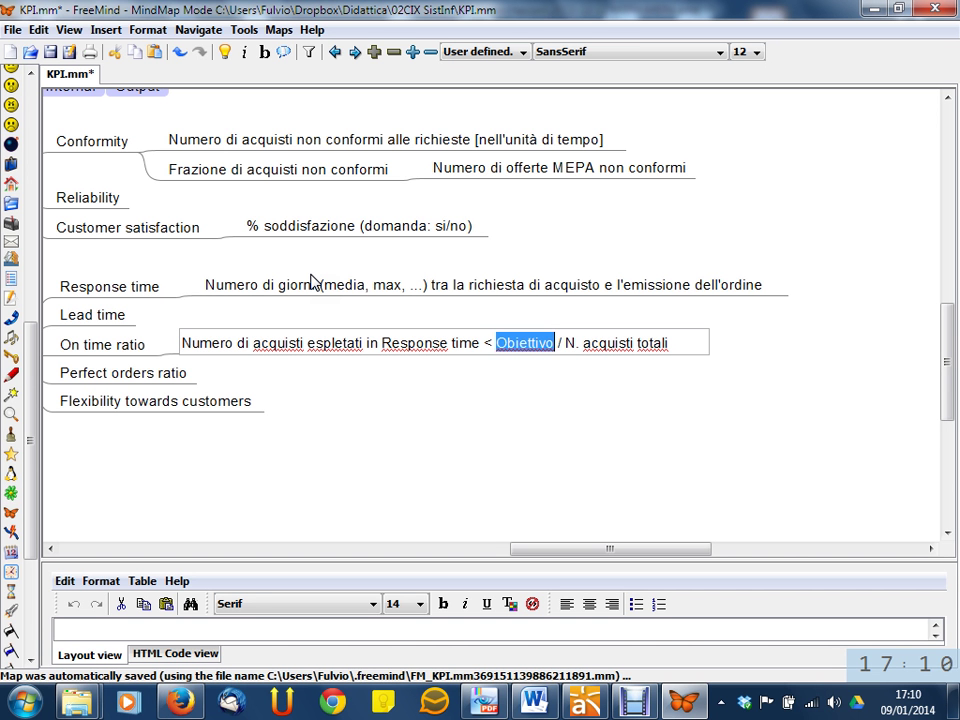
key(Return)
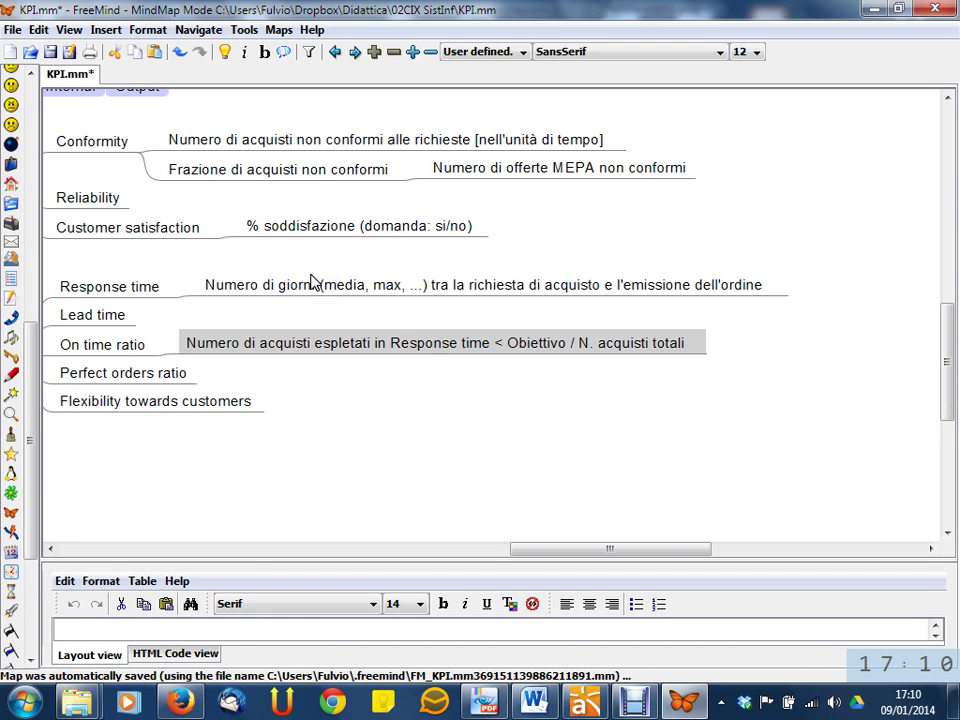
click(428, 403)
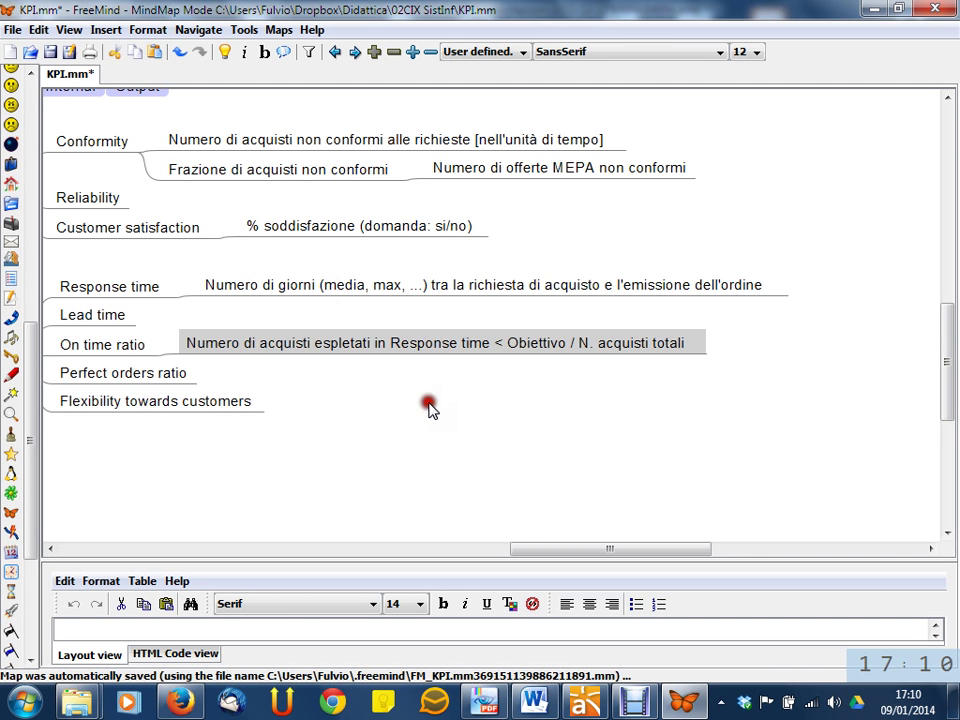
click(424, 312)
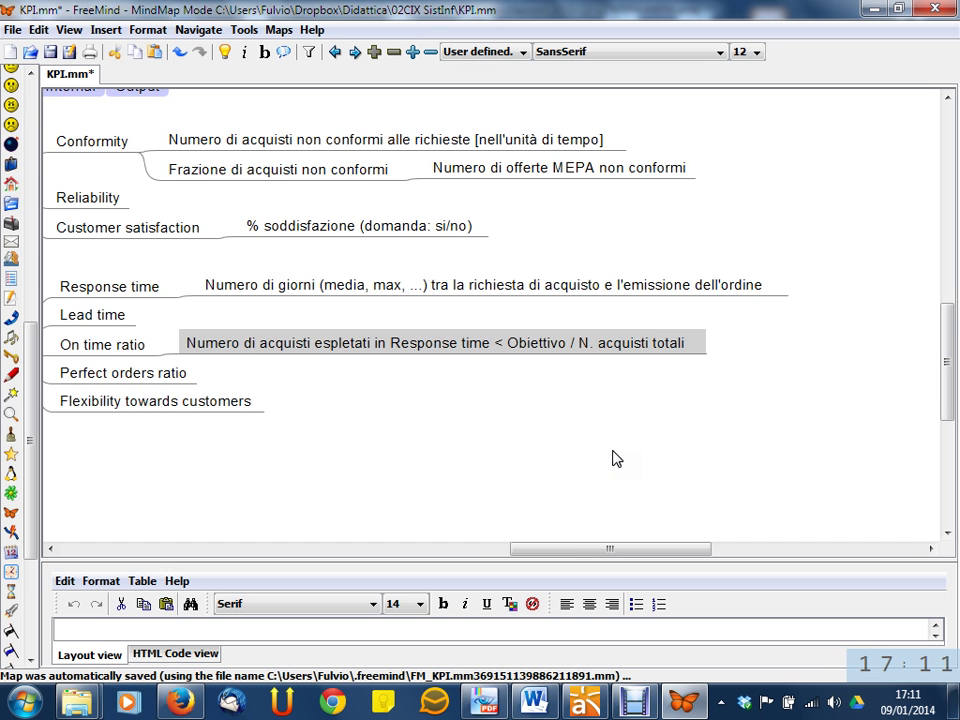
Examine the Lead time and Perfect orders ratio indicators of the Service branch alongside the Conformity indicator of the Quality branch
drag(615, 458, 702, 437)
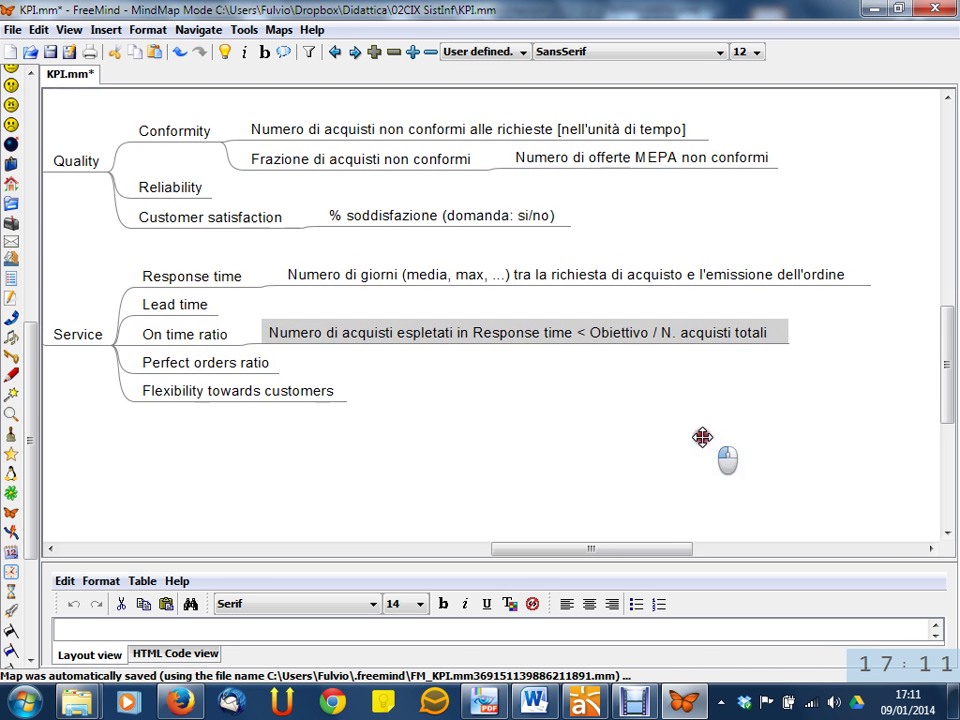
click(183, 307)
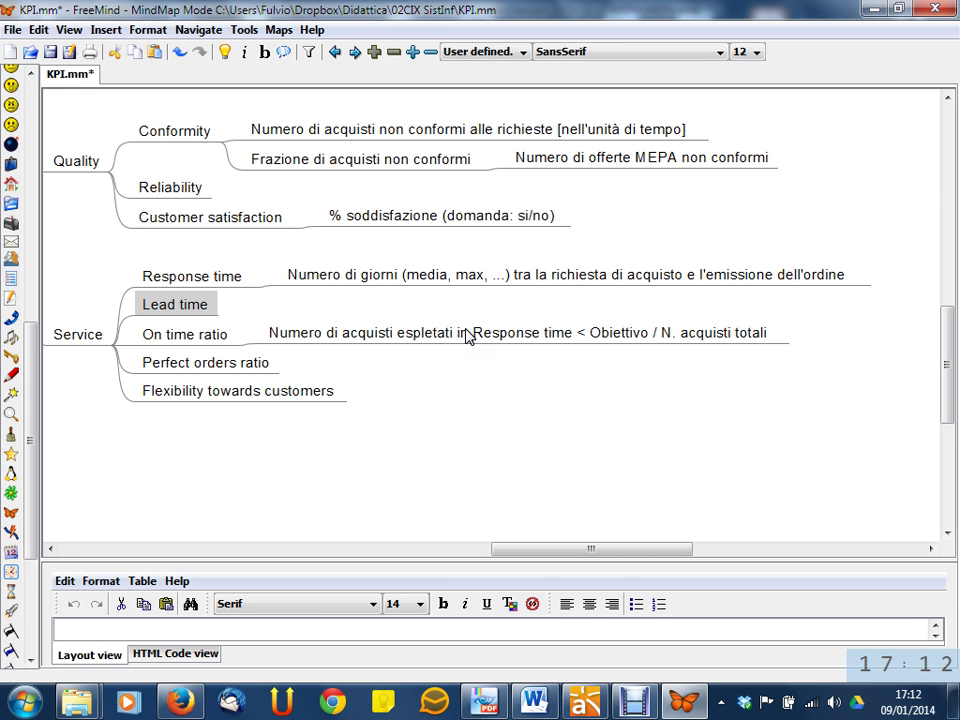
click(176, 362)
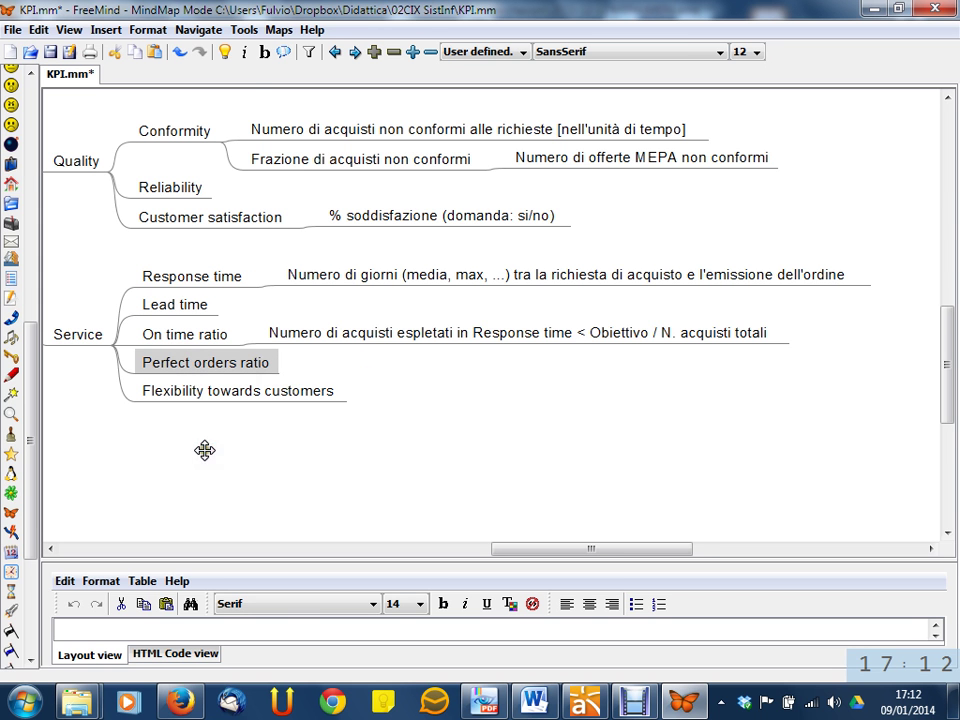
drag(204, 451, 215, 455)
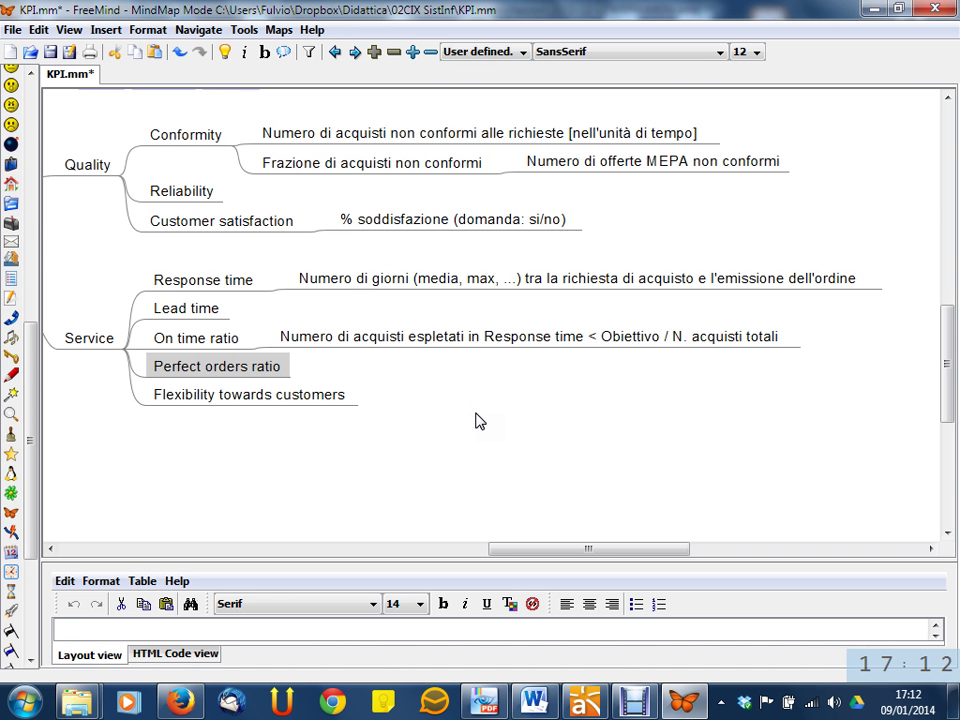
drag(476, 421, 636, 549)
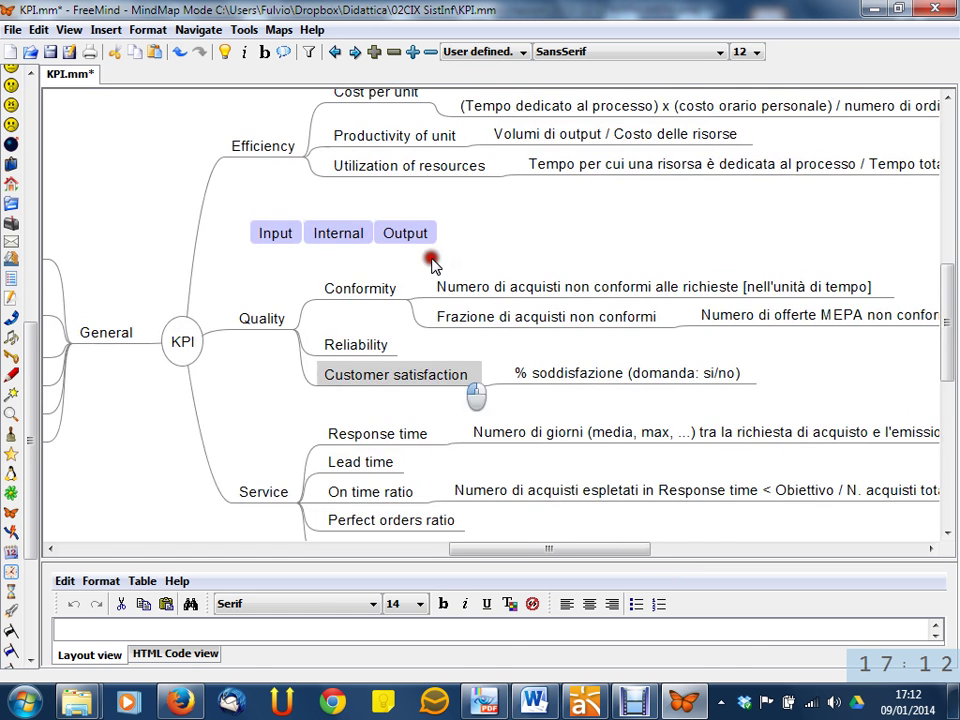
drag(420, 261, 454, 176)
scroll(396, 219, down, 1)
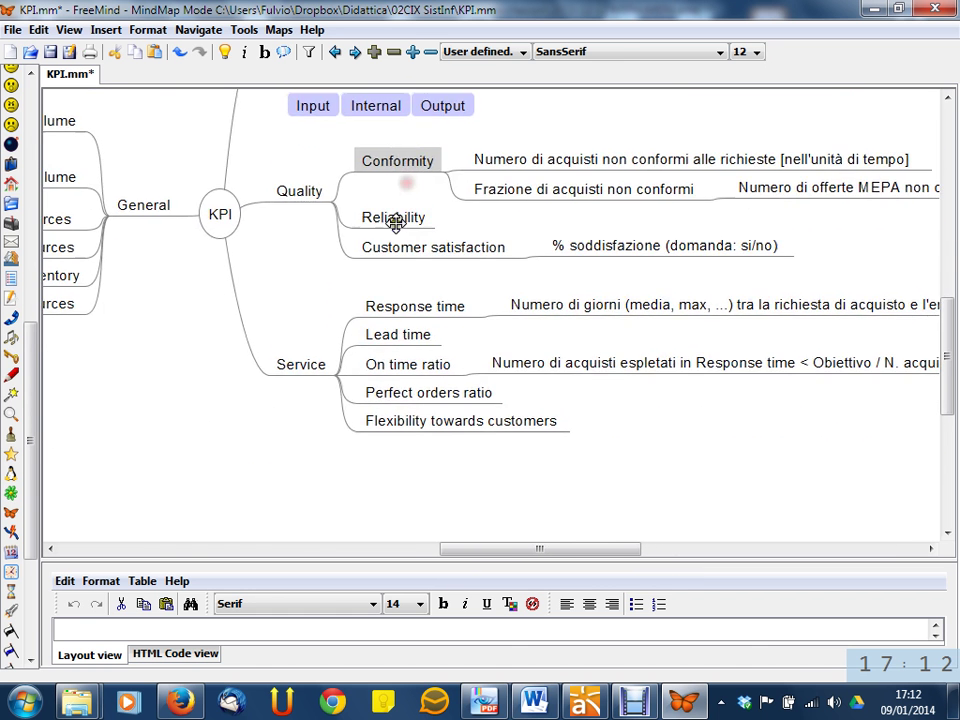
mouse_move(439, 392)
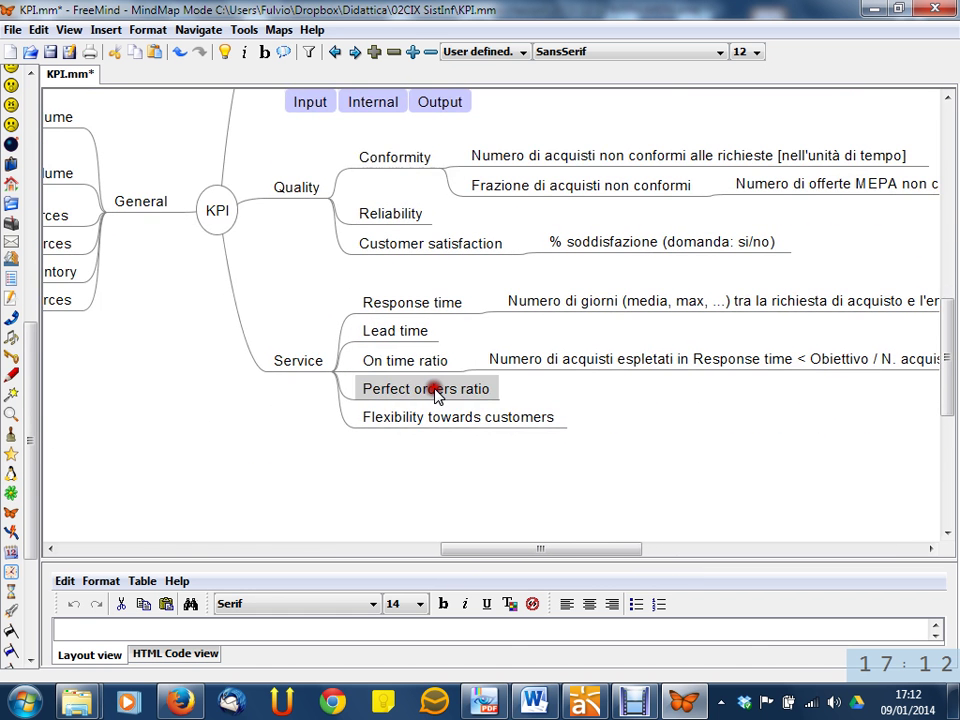
mouse_move(396, 165)
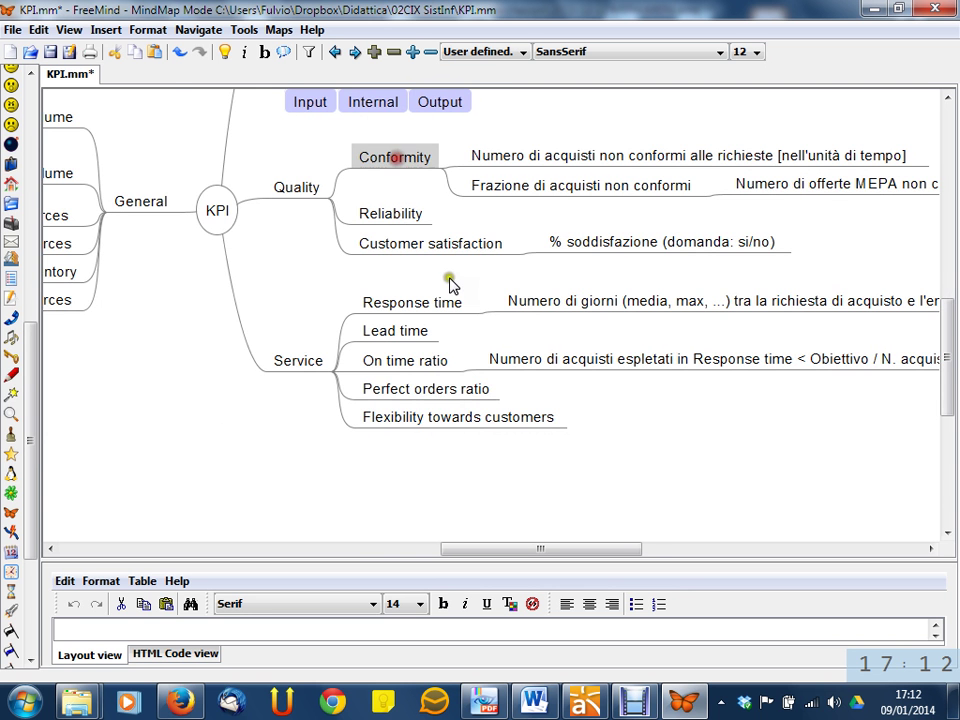